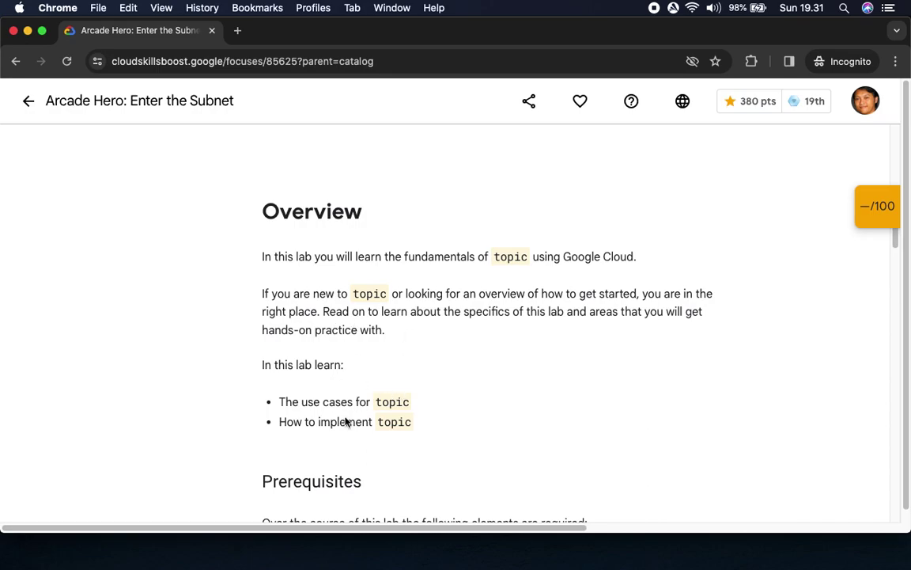
Start the Enter the Subnet lab using 1 credit and confirm ending all existing labs.
scroll(403, 467, up, 6)
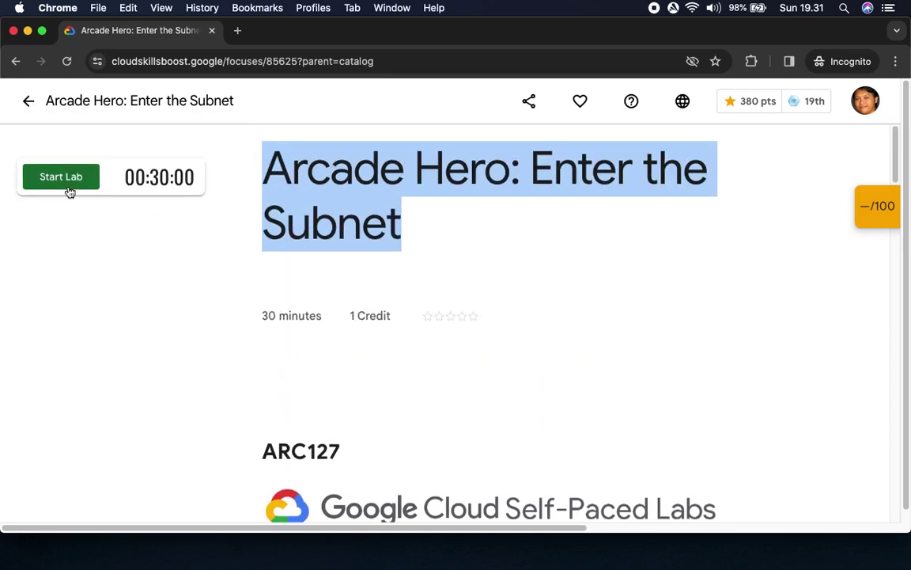
click(67, 183)
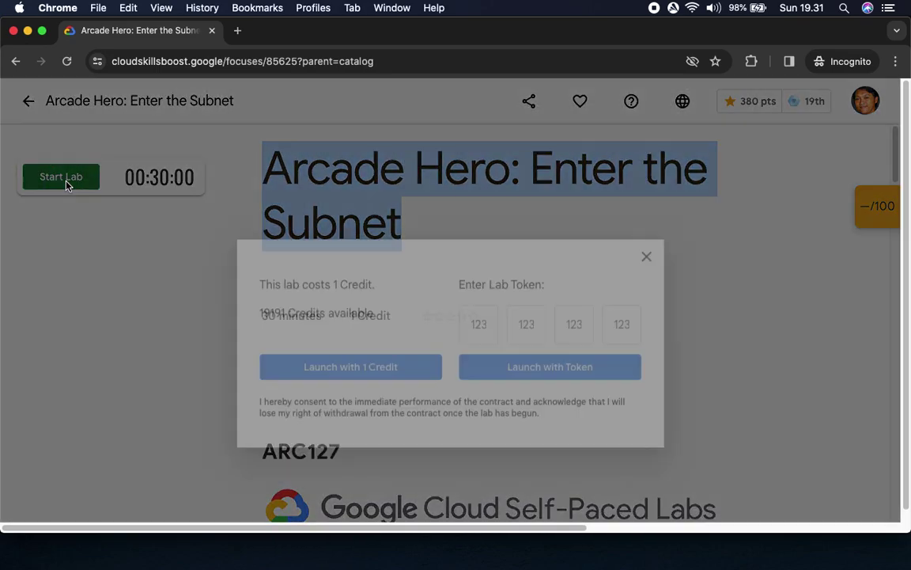
click(341, 322)
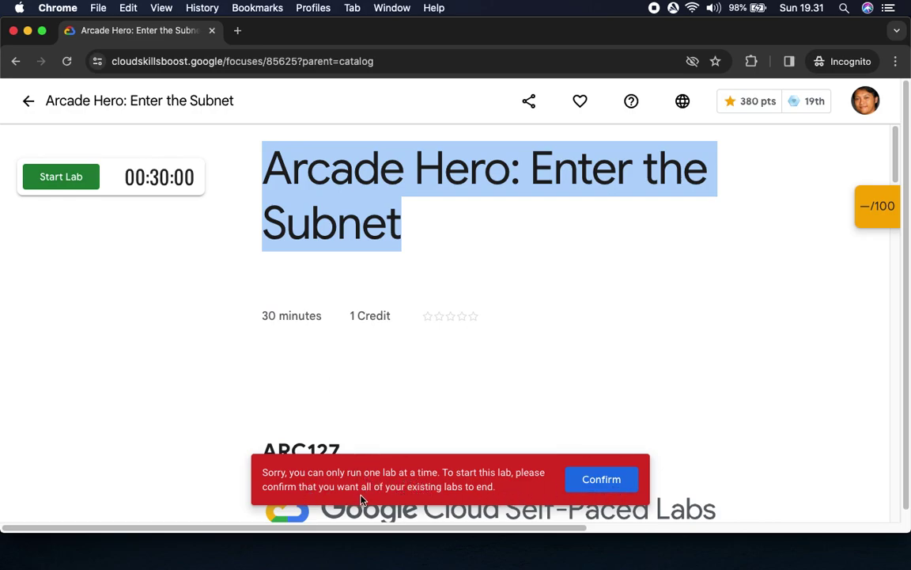
click(603, 480)
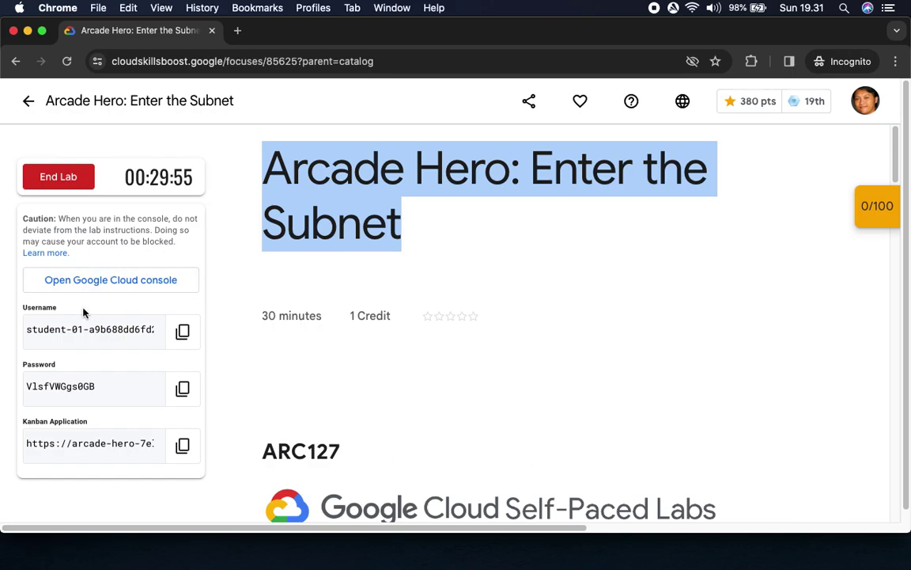
Copy the lab password, open the Google Cloud console and sign in with the prefilled student account and that password.
click(180, 386)
click(126, 287)
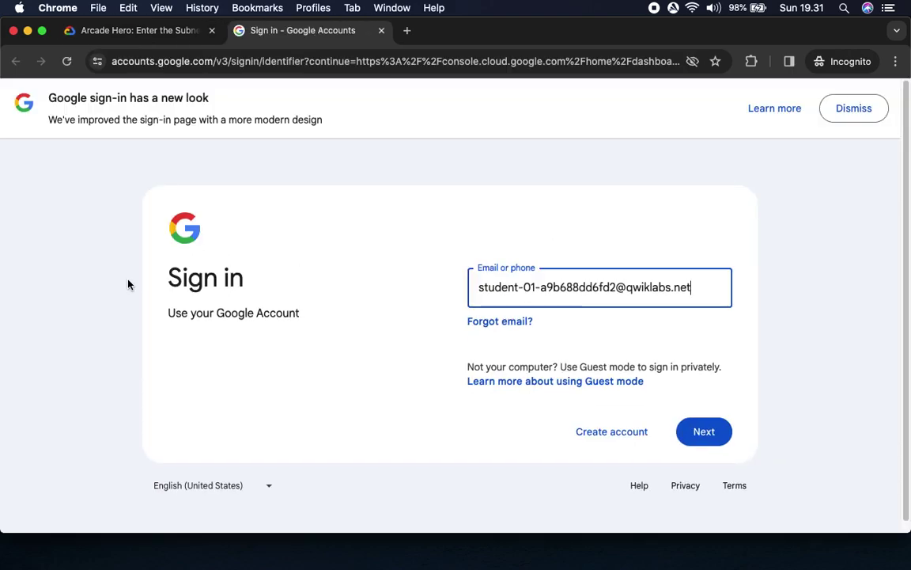
click(706, 441)
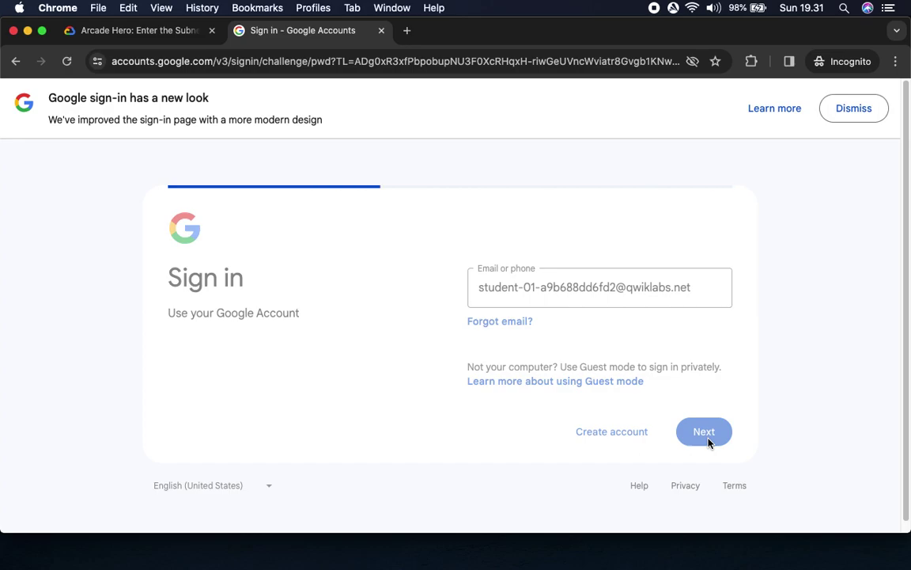
key(super+v)
click(703, 427)
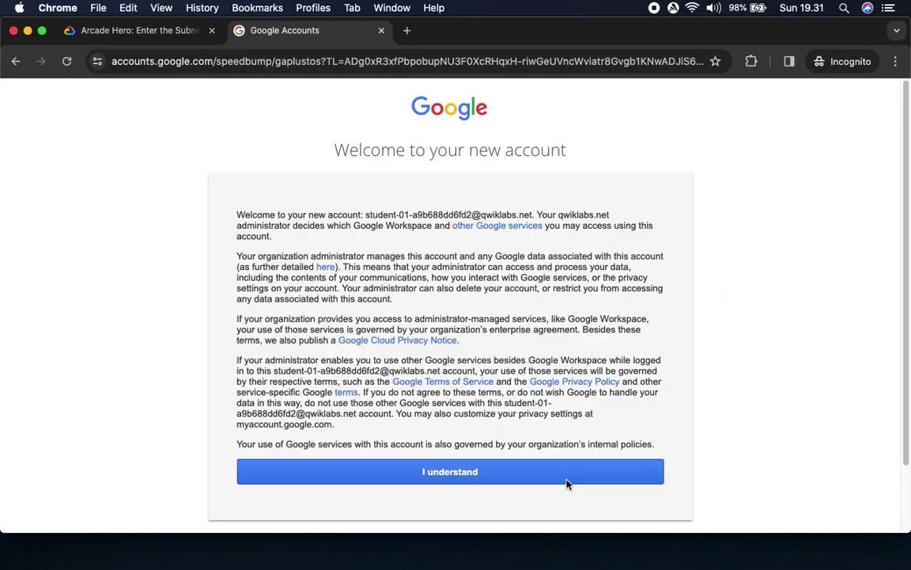
Accept the new account notice and agree to the Google Cloud Platform Terms of Service.
click(559, 478)
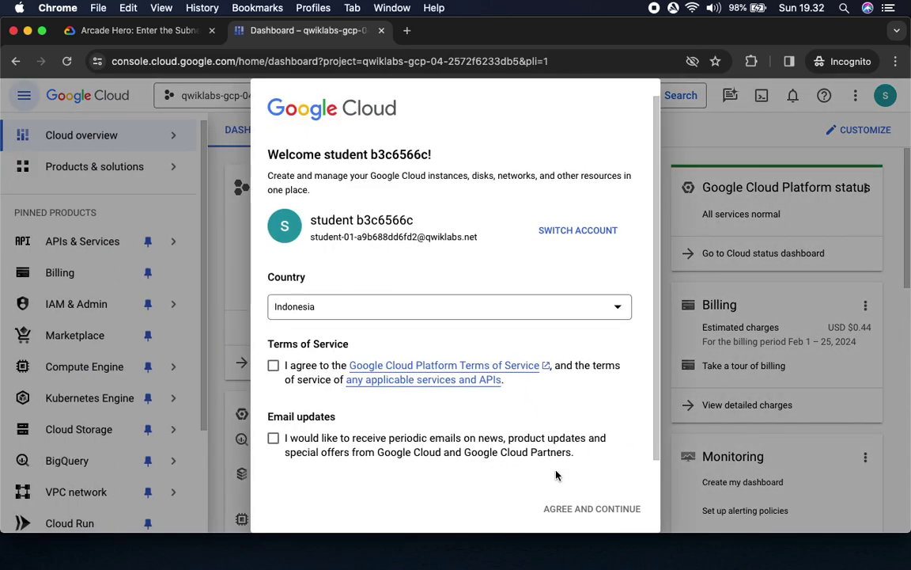
click(273, 365)
click(569, 509)
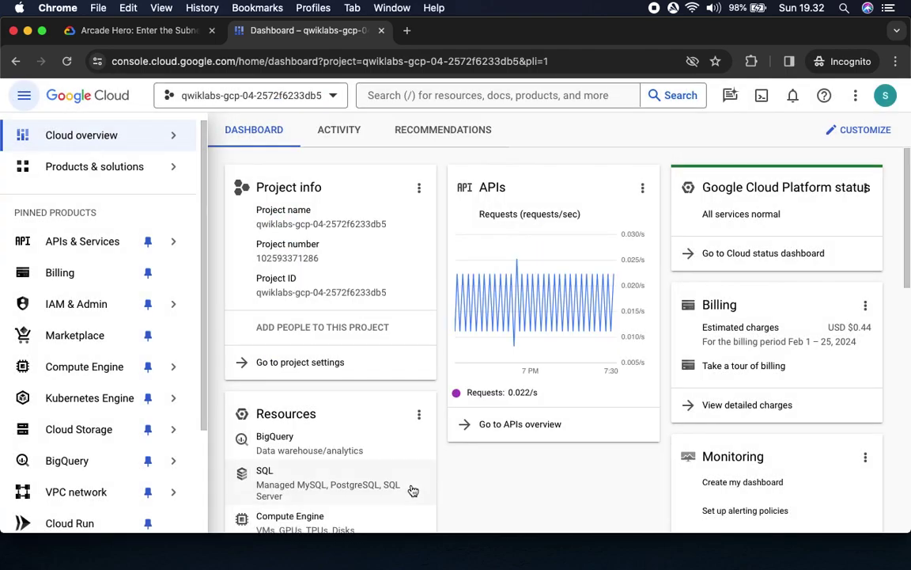
Copy the Kanban Application link from the lab page and open it in a new browser tab.
click(94, 31)
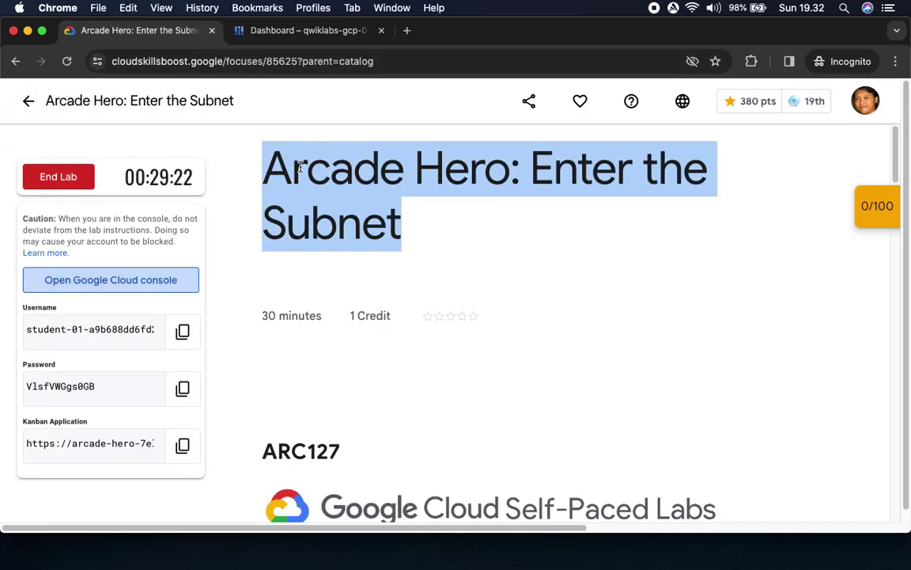
click(172, 460)
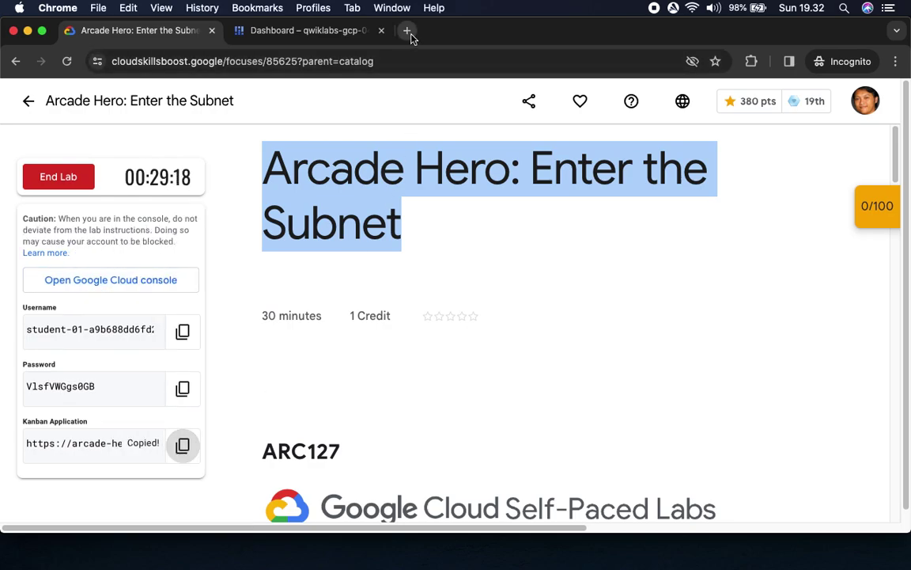
scroll(495, 301, down, 10)
scroll(495, 299, up, 6)
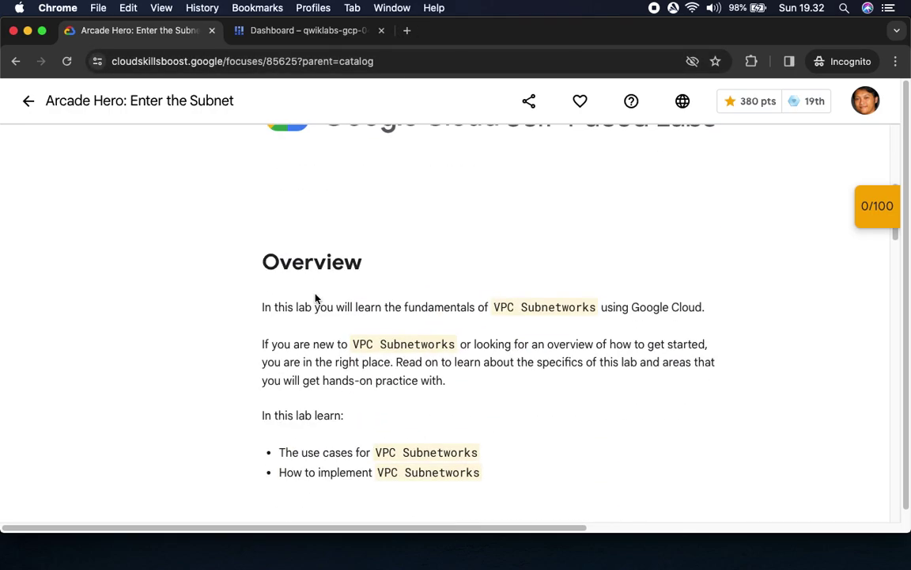
scroll(380, 477, down, 1)
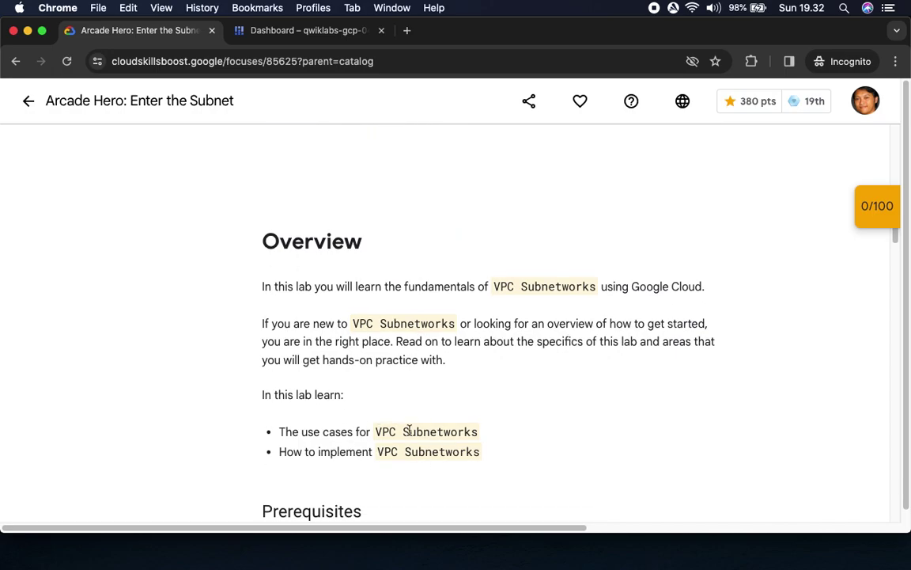
scroll(500, 455, down, 5)
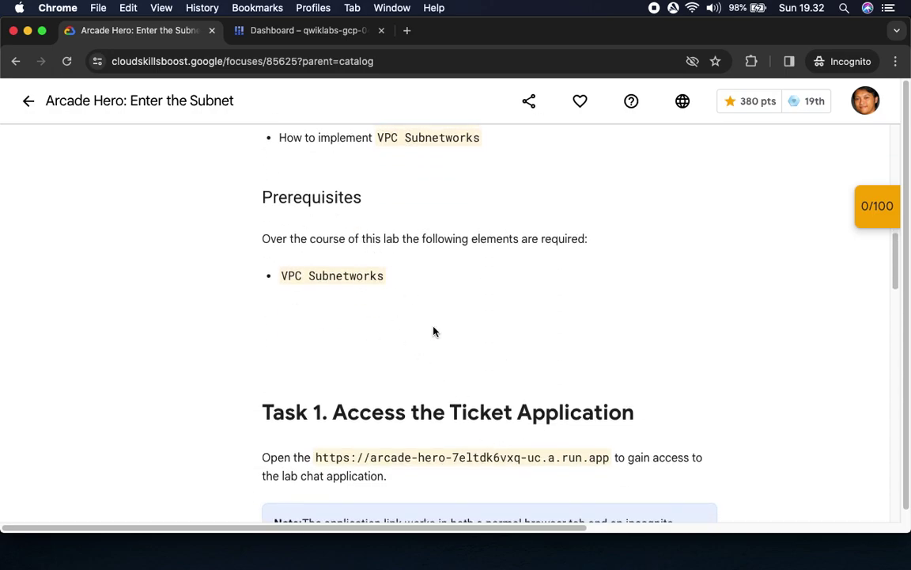
scroll(427, 332, down, 3)
click(406, 30)
key(super+v)
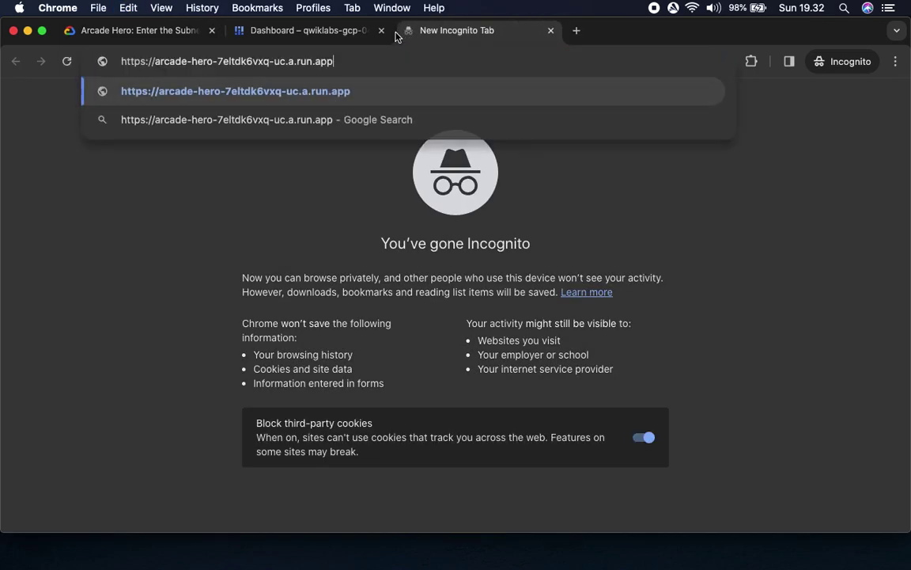
key(Return)
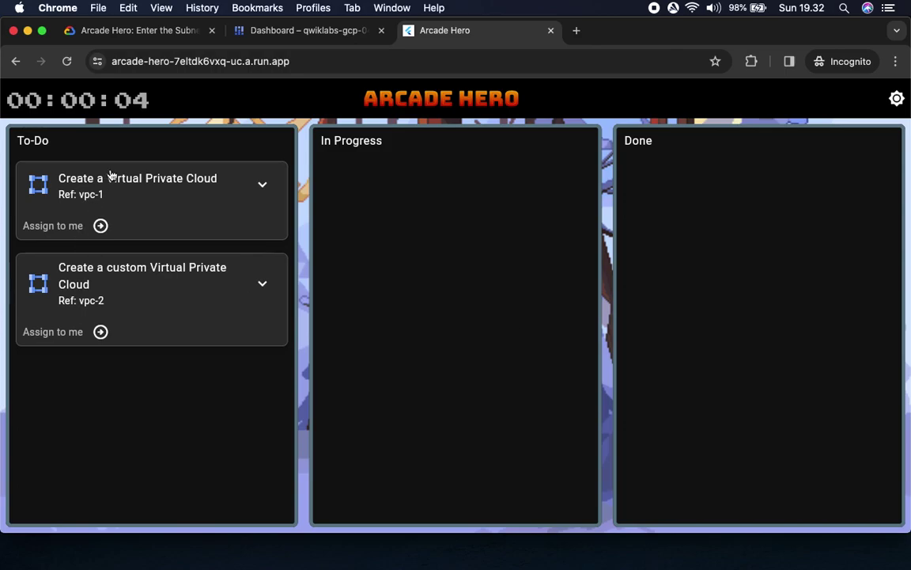
Review the lab's Task 1 instructions and assign the "Create a Virtual Private Cloud" ticket (vpc-1) to yourself on the Kanban board.
click(118, 31)
scroll(543, 324, down, 10)
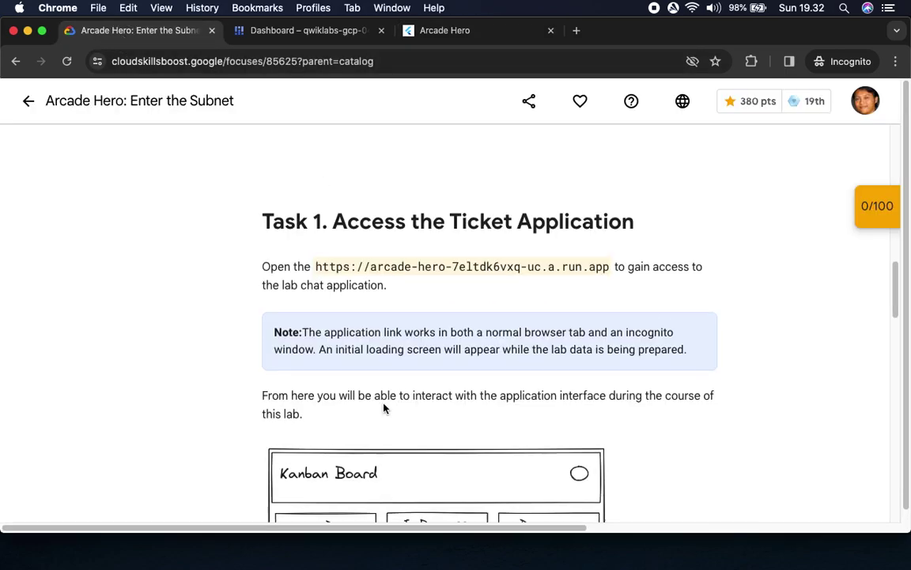
scroll(584, 372, down, 4)
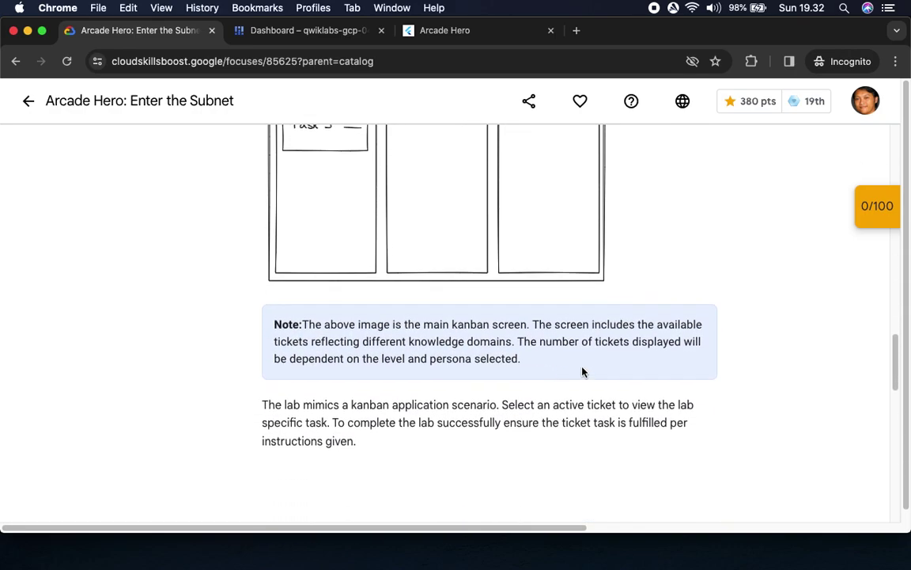
scroll(376, 437, up, 2)
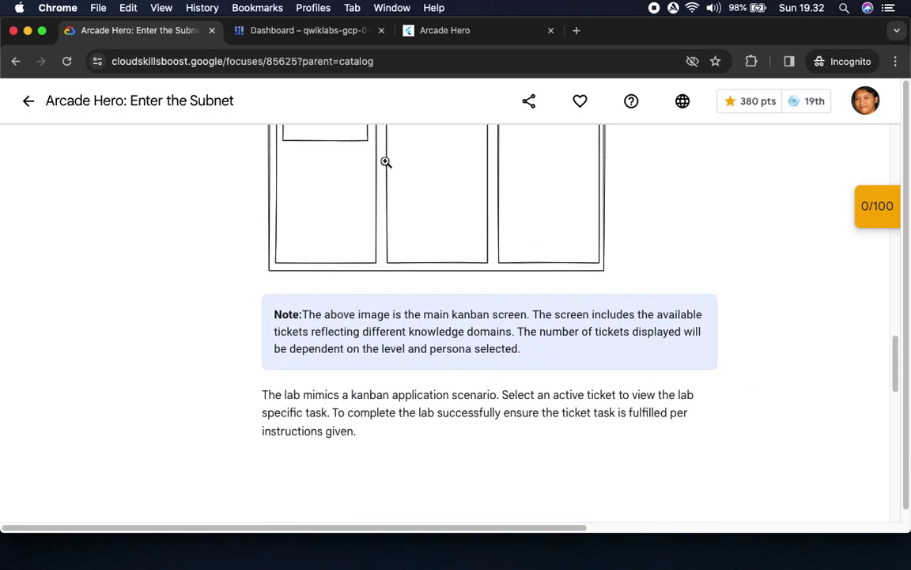
click(275, 33)
click(464, 31)
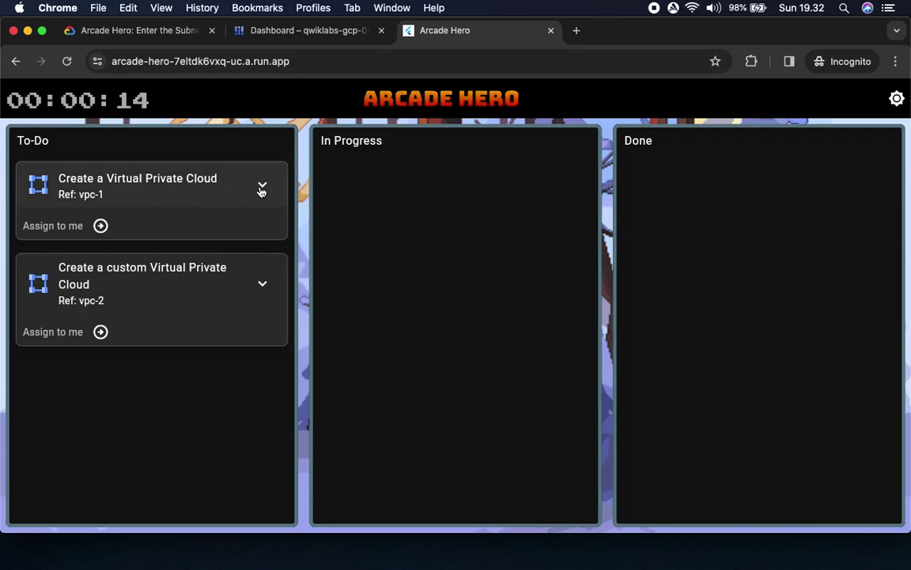
click(100, 227)
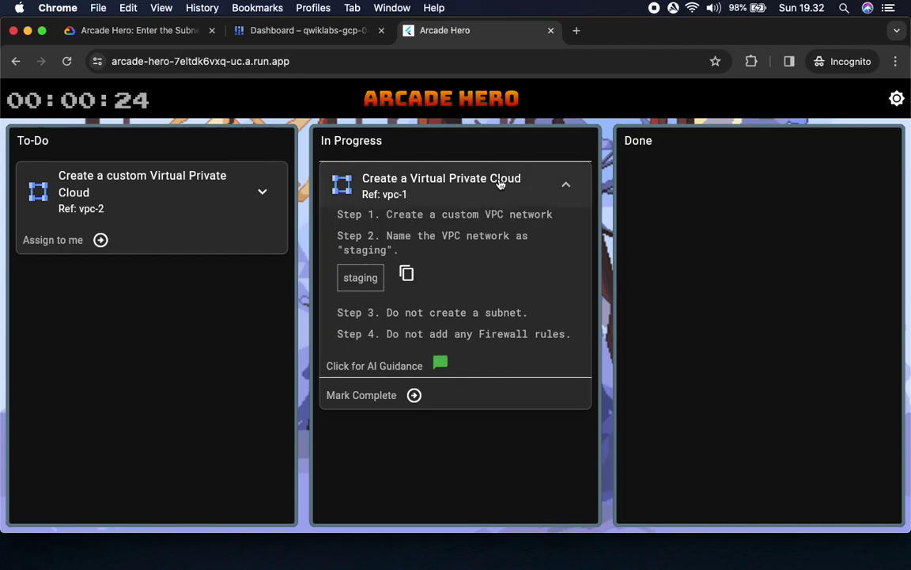
Open the VPC networks page in the Google Cloud console and dismiss the real-time analytics promotion.
click(278, 30)
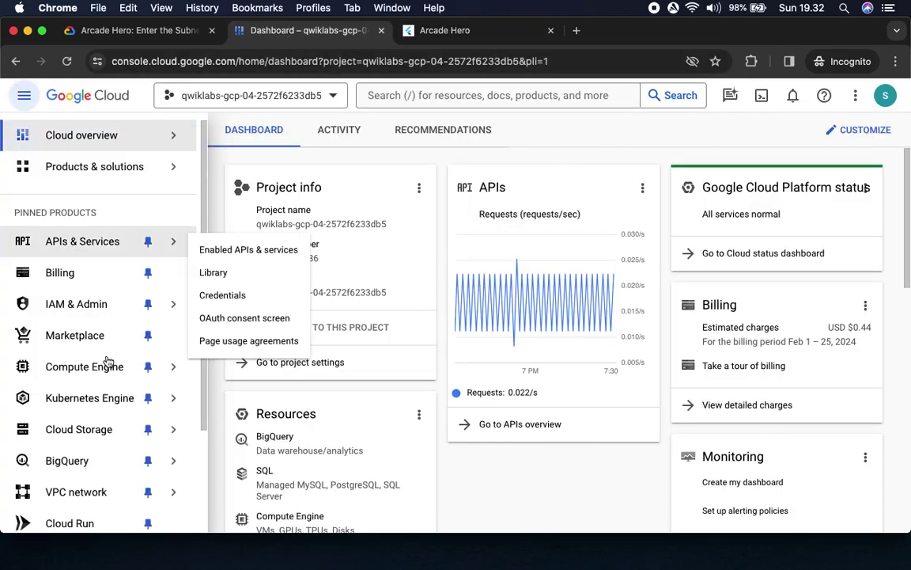
mouse_move(92, 492)
click(222, 280)
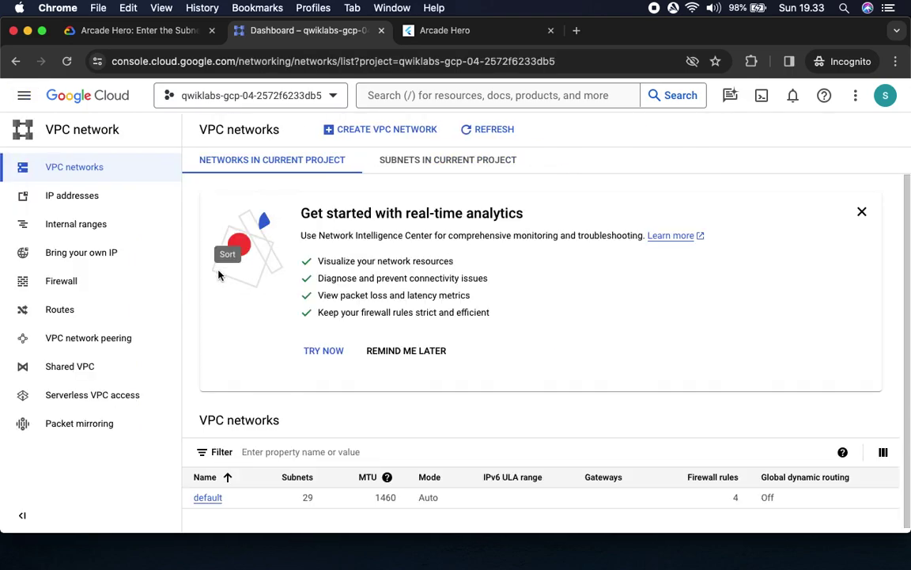
click(861, 211)
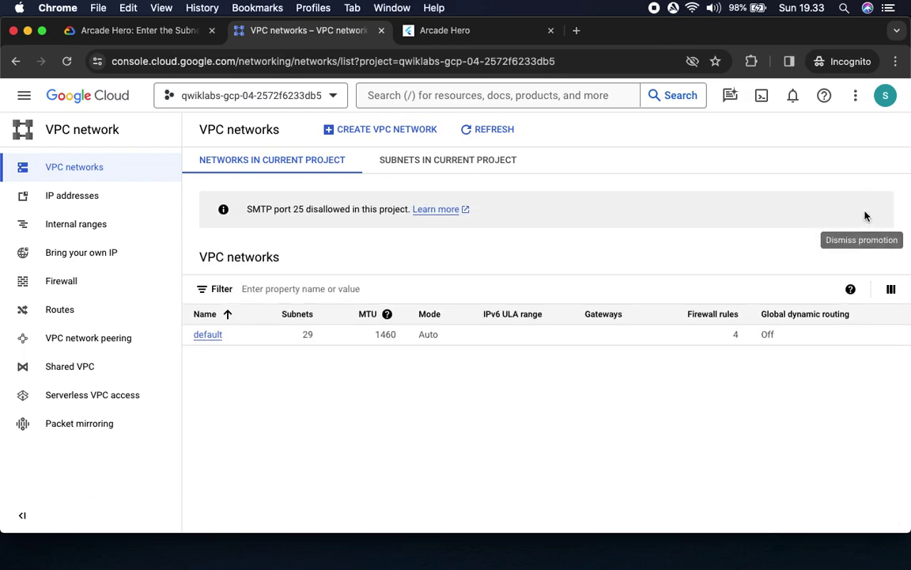
Copy the network name from the vpc-1 ticket and begin a new VPC network named "staging".
click(144, 32)
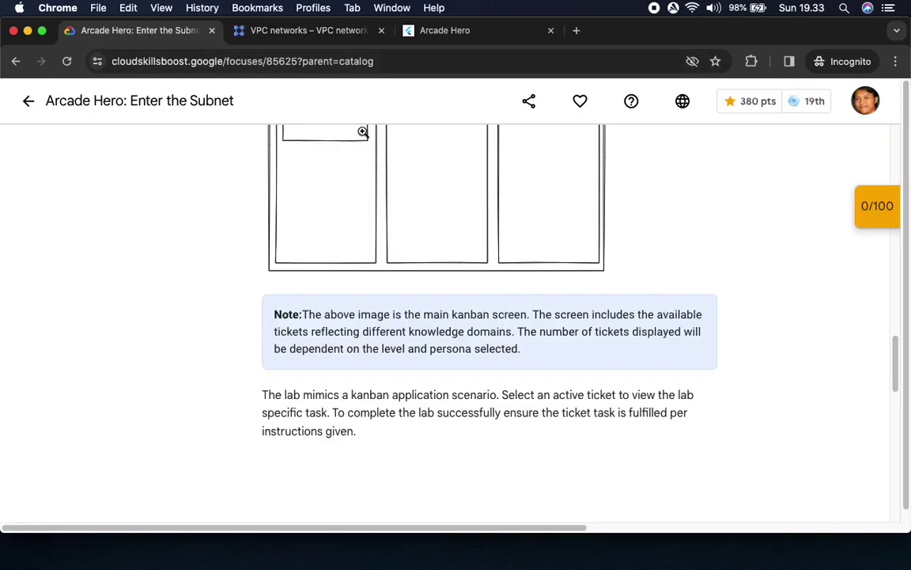
click(445, 38)
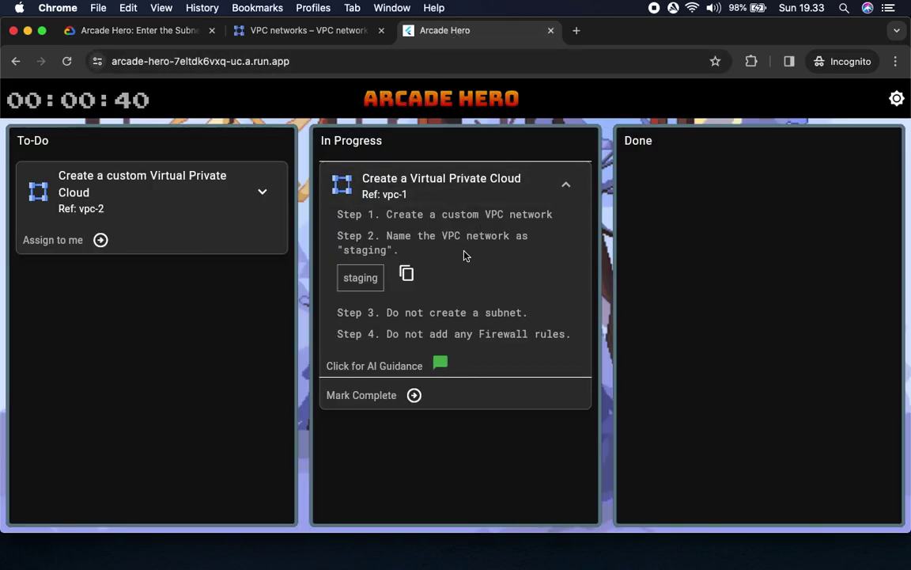
click(406, 273)
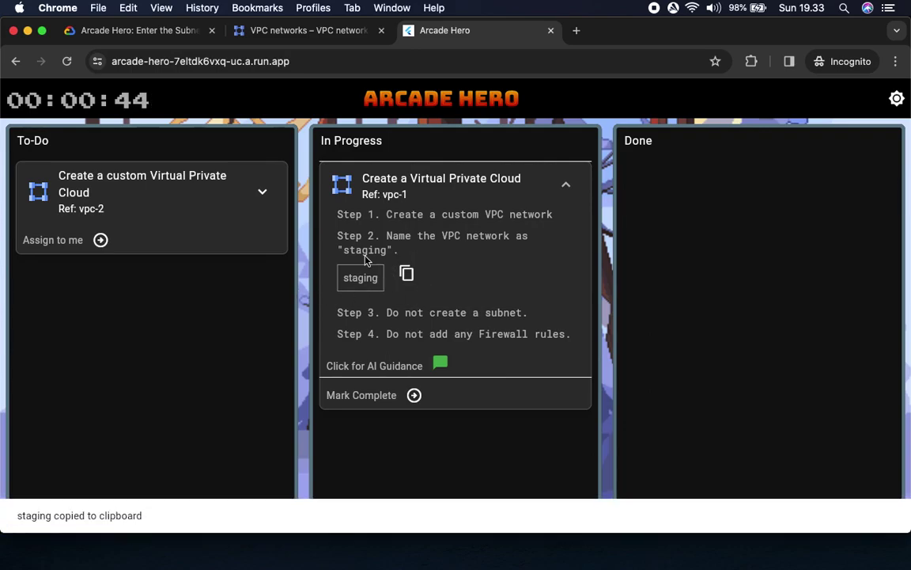
click(303, 31)
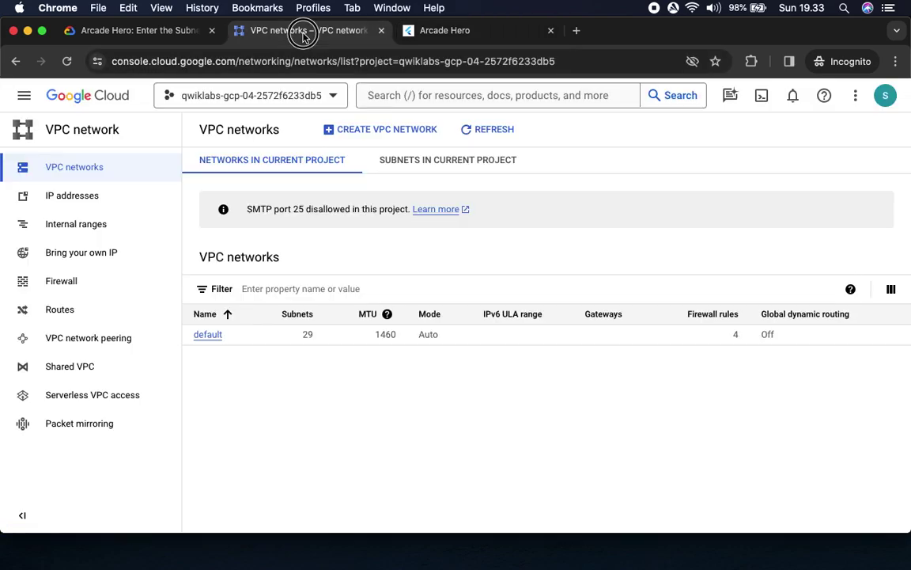
click(377, 130)
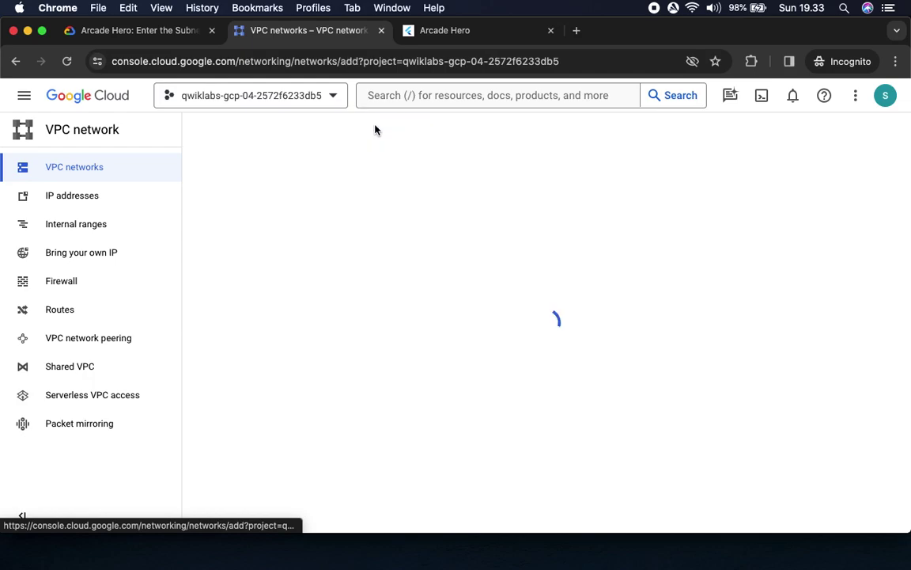
click(291, 183)
text(staging)
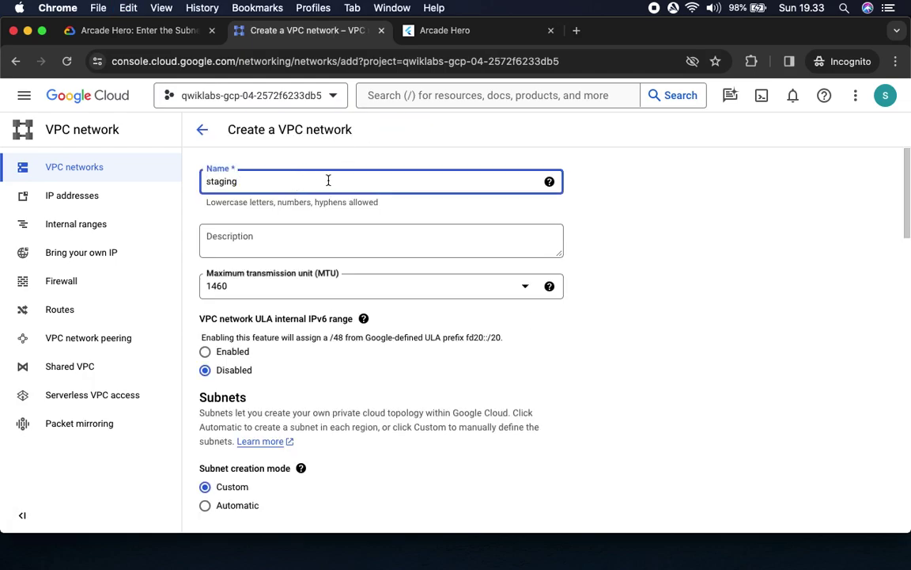
Recheck the vpc-1 ticket requirements and try to create the staging network with the new subnet section left blank.
click(440, 32)
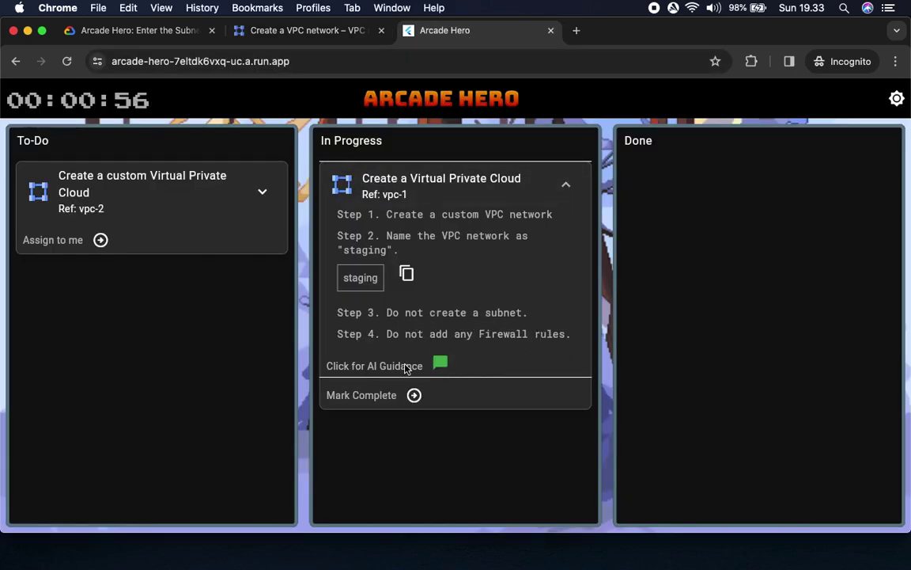
click(297, 35)
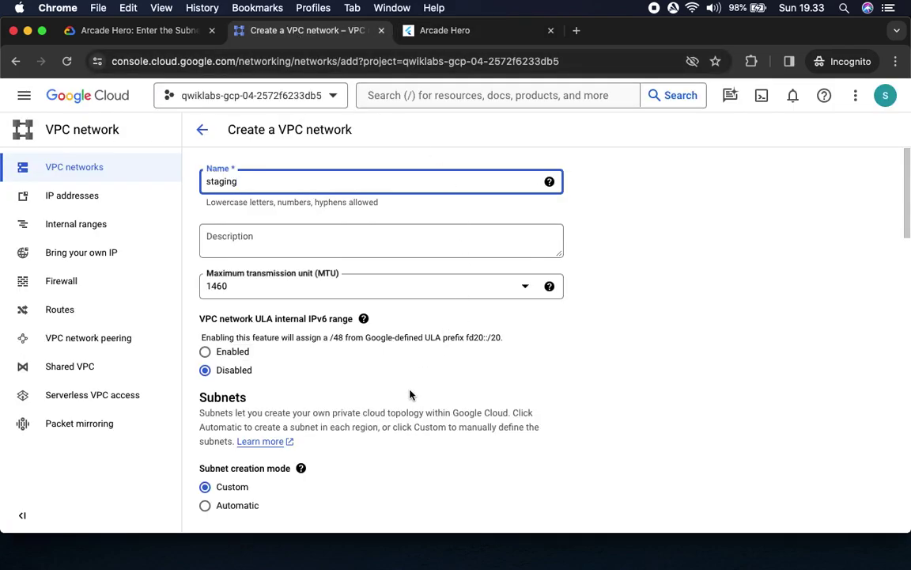
scroll(411, 395, down, 10)
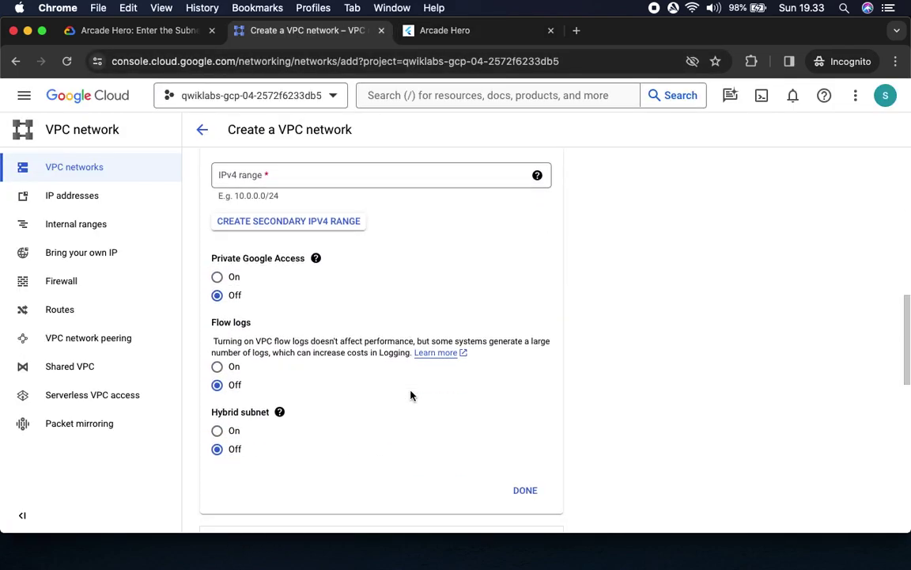
scroll(410, 396, down, 6)
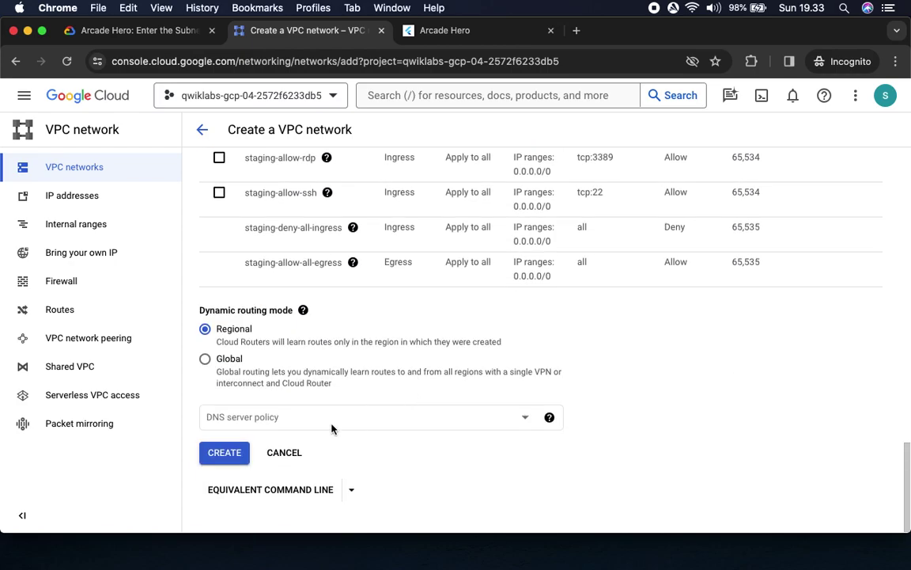
click(222, 453)
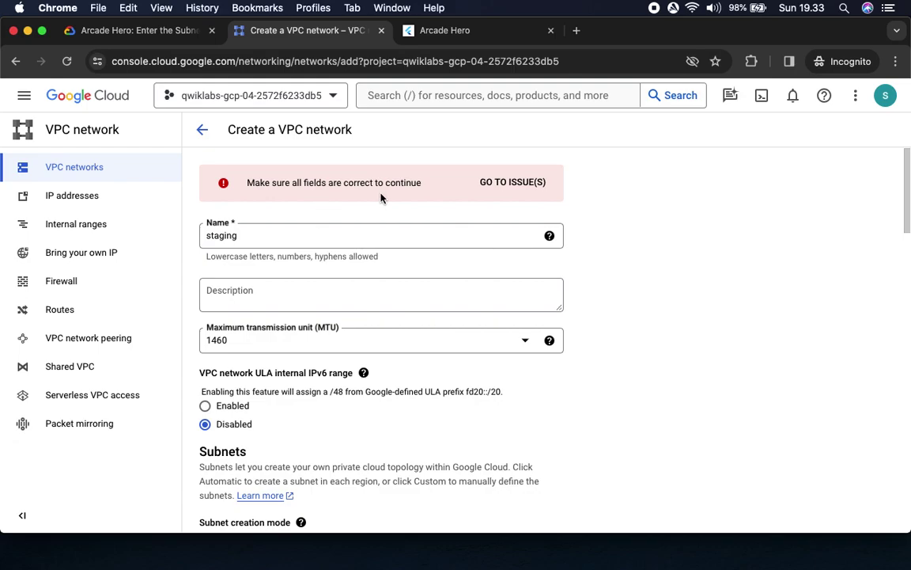
Remove the blank new subnet from the form and create the staging network without any subnets or firewall rules.
click(534, 189)
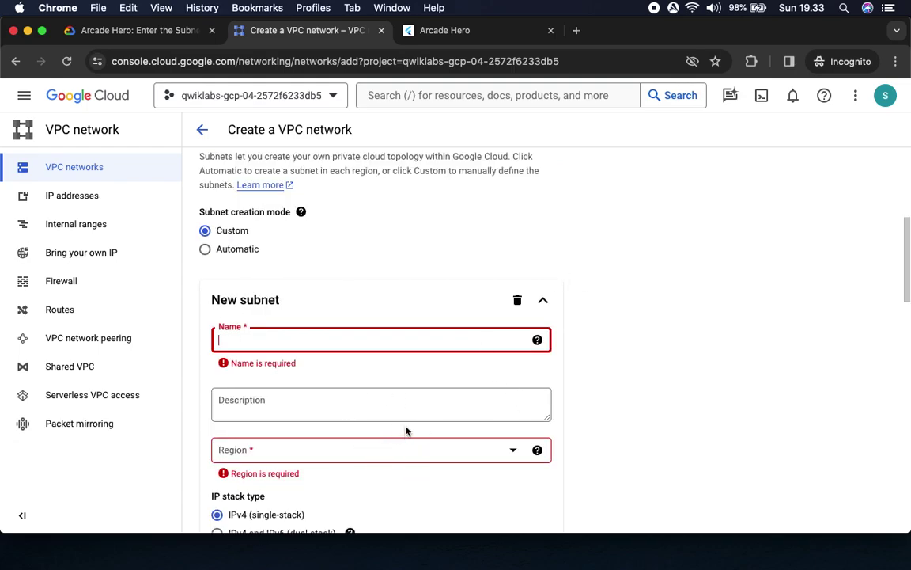
click(518, 301)
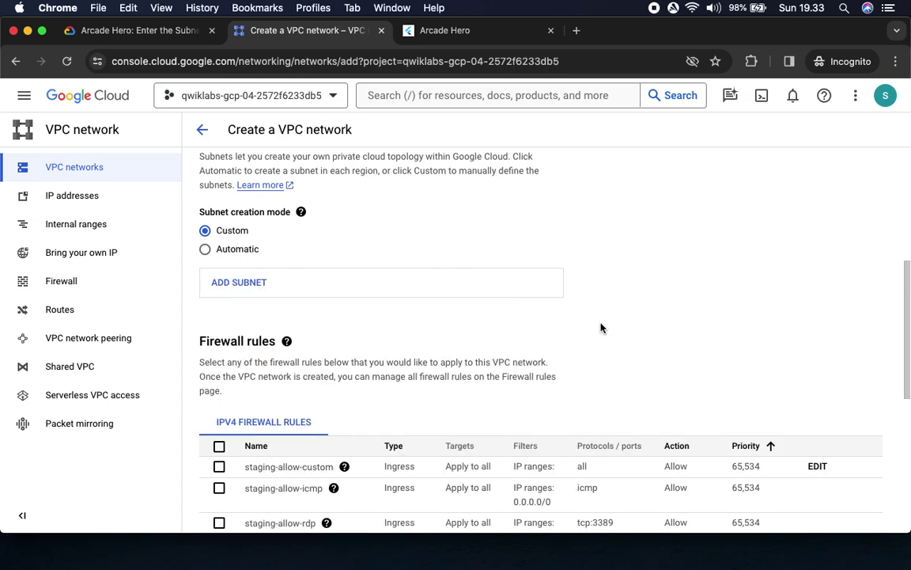
scroll(601, 328, down, 10)
click(221, 453)
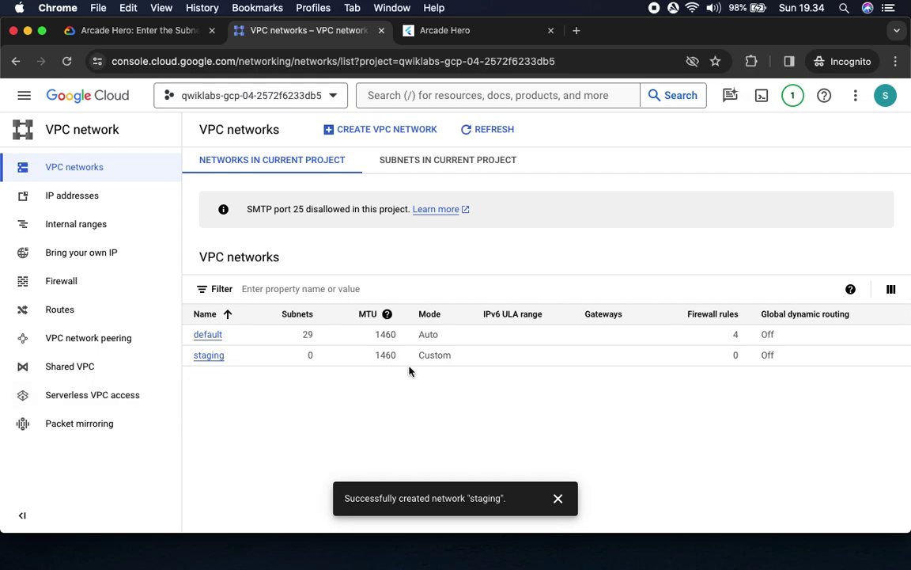
Mark the vpc-1 ticket complete on the Arcade Hero board and assign the "Create a custom Virtual Private Cloud" ticket (vpc-2) to yourself.
click(118, 31)
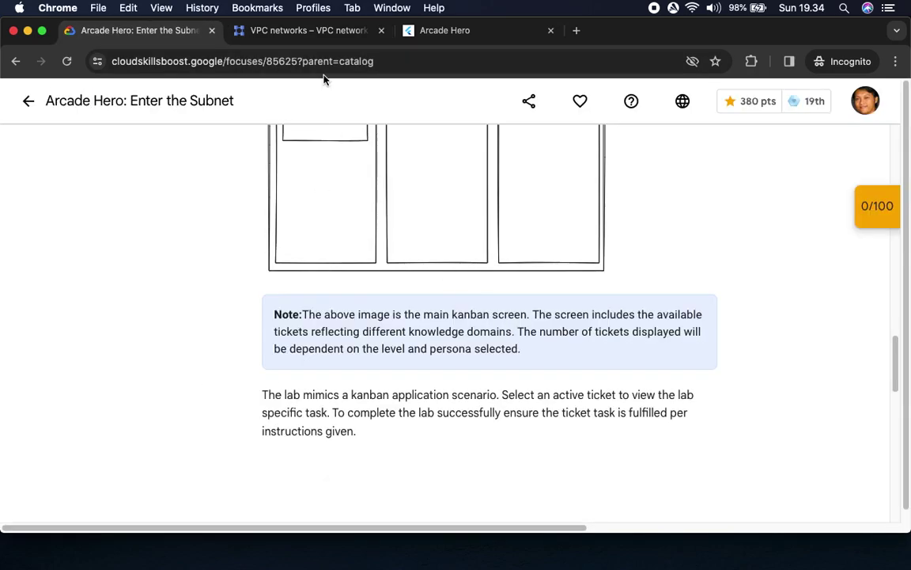
click(456, 33)
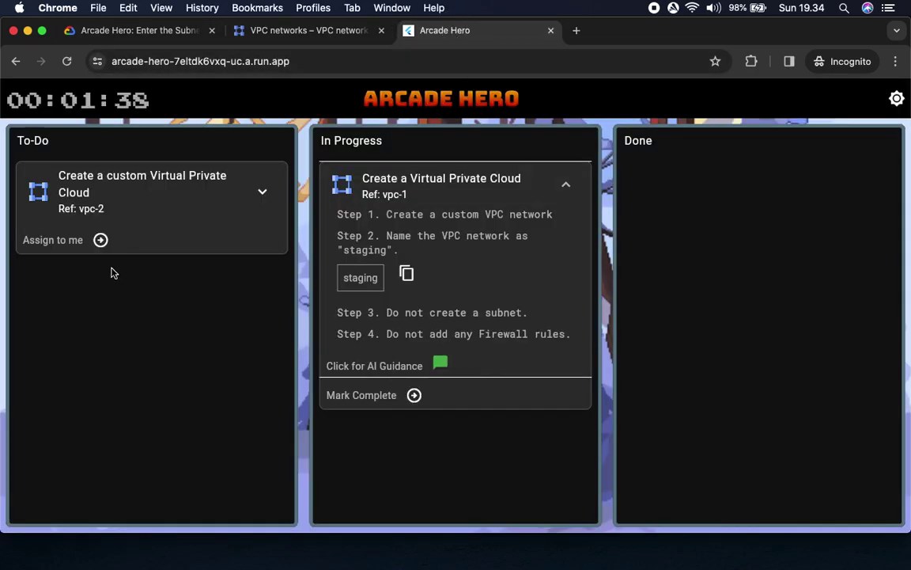
click(413, 394)
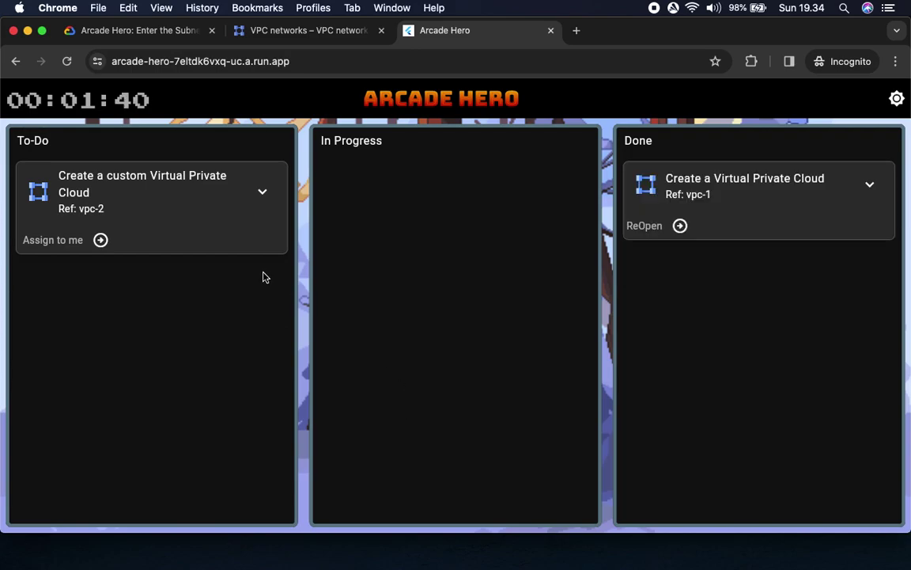
click(101, 240)
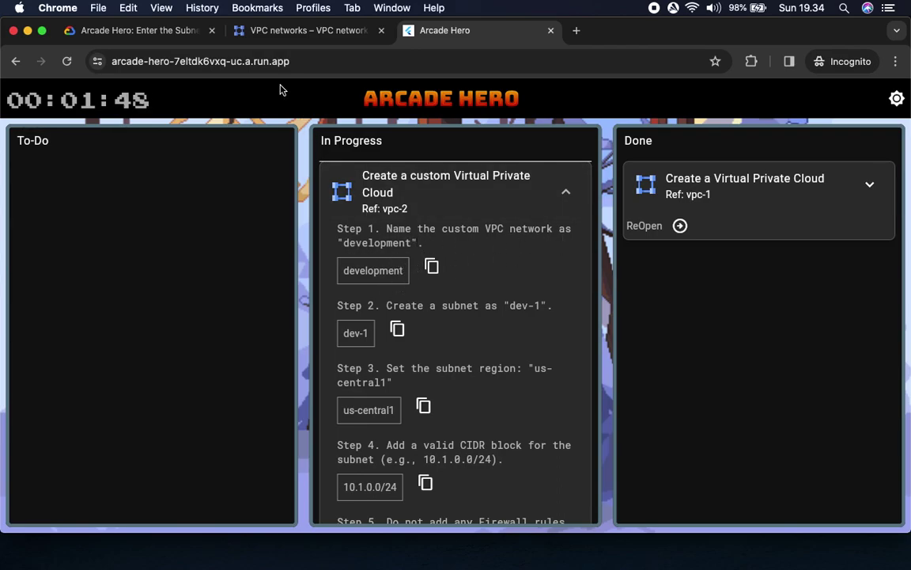
Start a new VPC network in the Google Cloud console and name it "development", copying the name from the vpc-2 ticket.
click(269, 32)
click(385, 131)
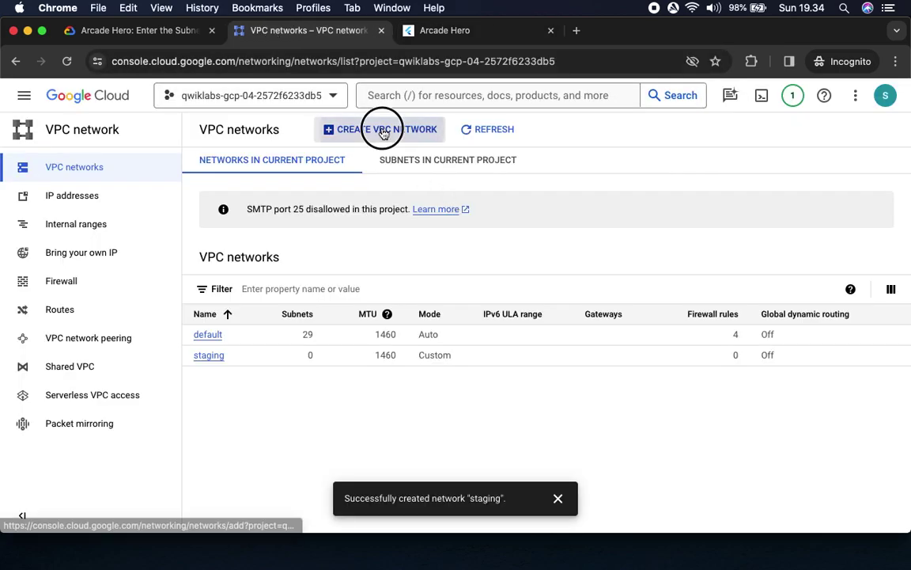
click(138, 31)
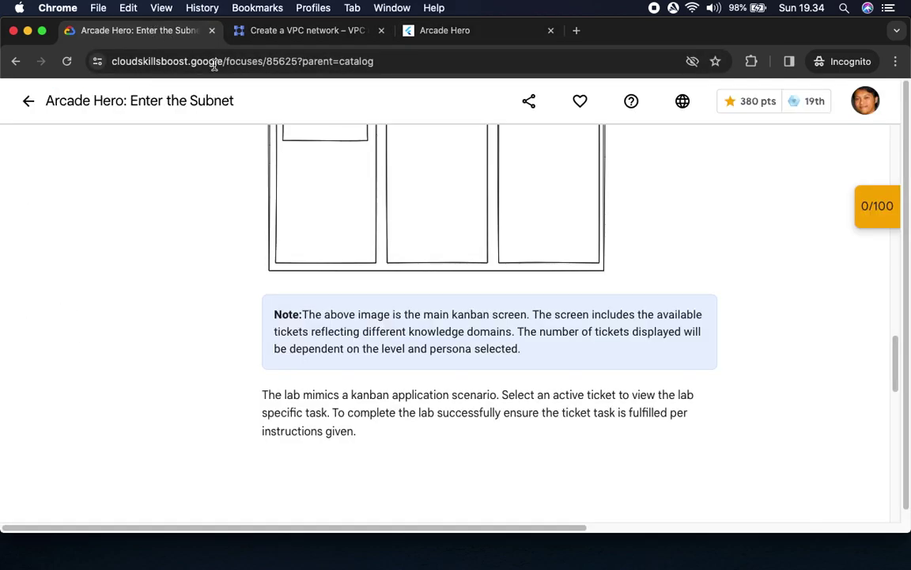
click(460, 31)
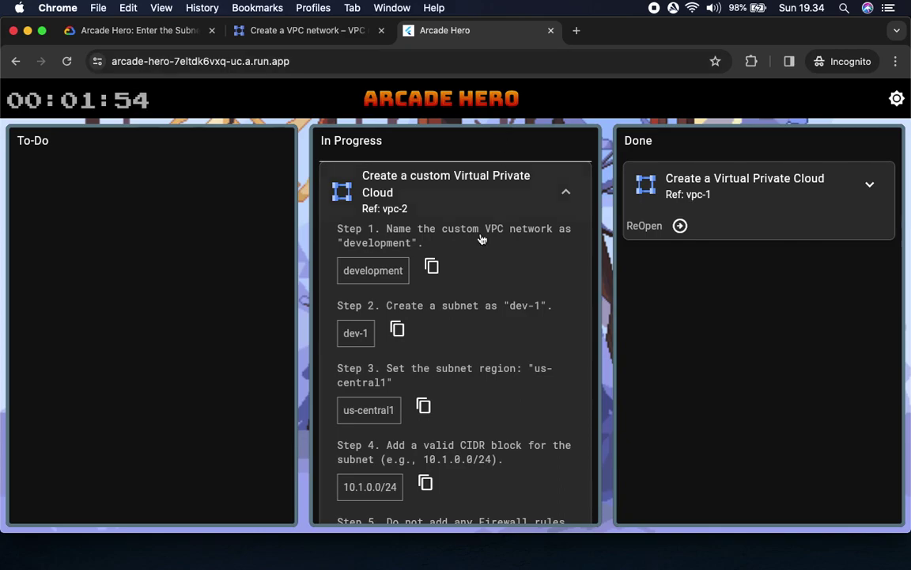
click(432, 267)
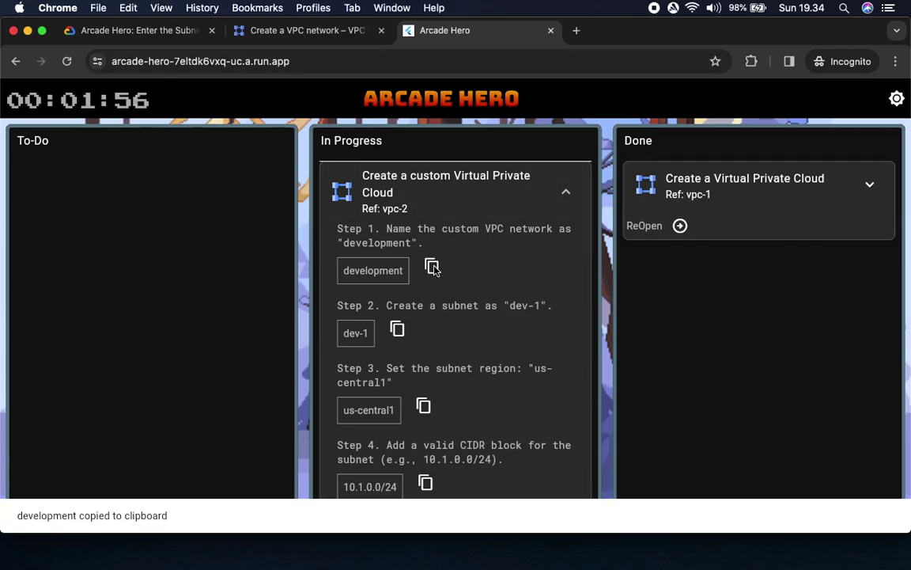
click(308, 30)
click(274, 184)
key(super+v)
Copy the subnet name from the vpc-2 ticket and name the development network's new subnet "dev-1".
click(411, 30)
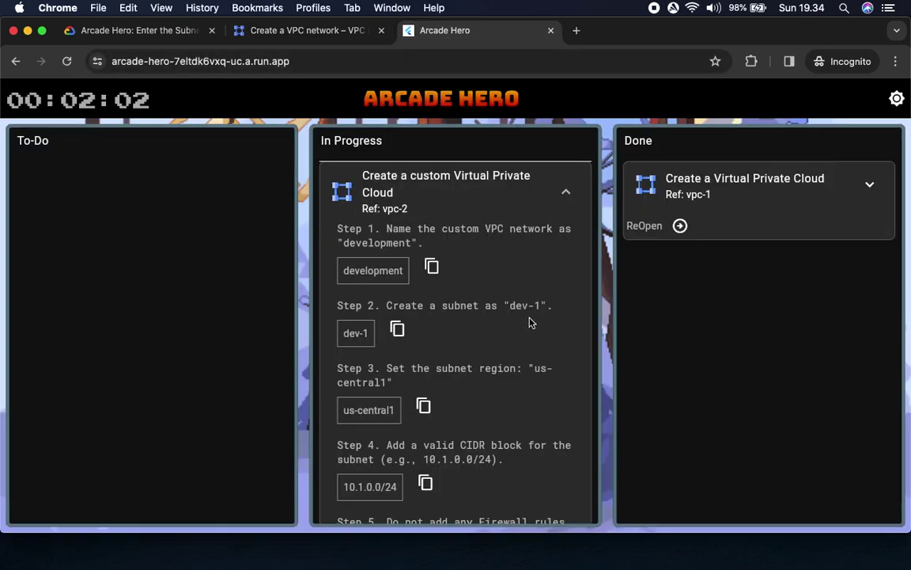
click(397, 329)
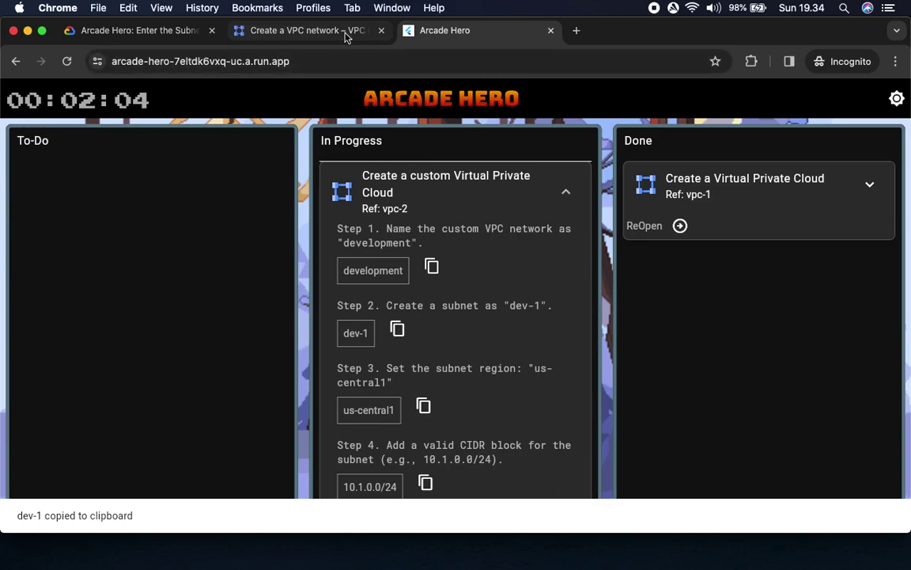
click(351, 36)
scroll(710, 363, down, 3)
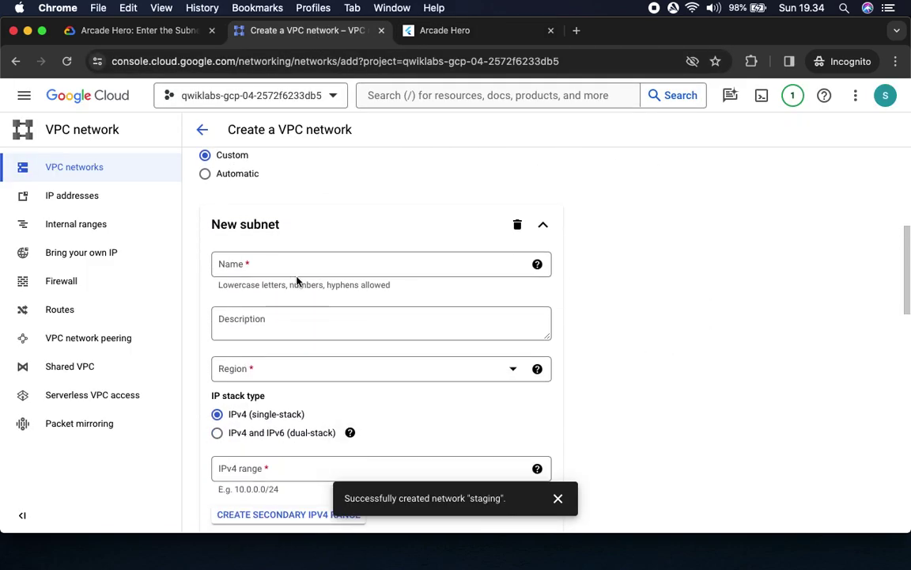
click(277, 262)
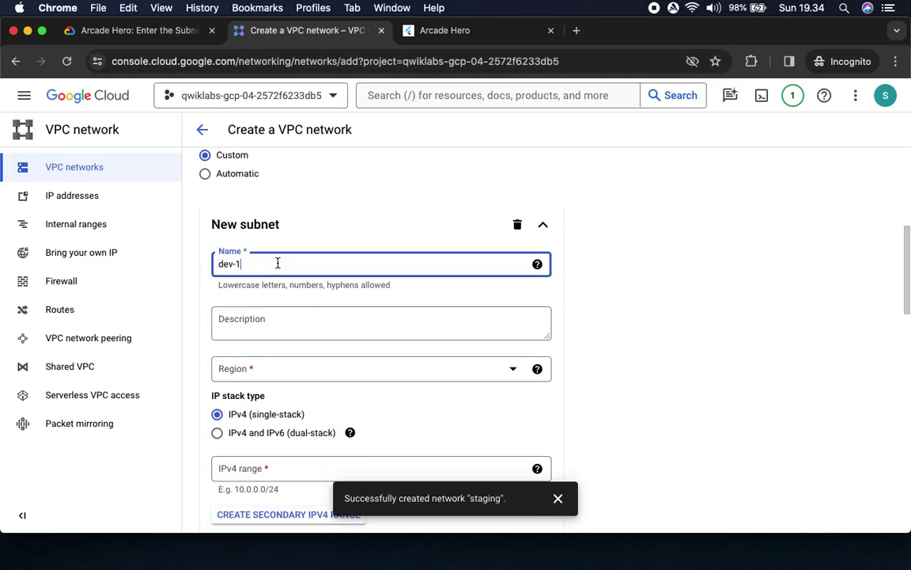
Check the region required by the vpc-2 ticket and set the dev-1 subnet's region to us-central1.
click(441, 32)
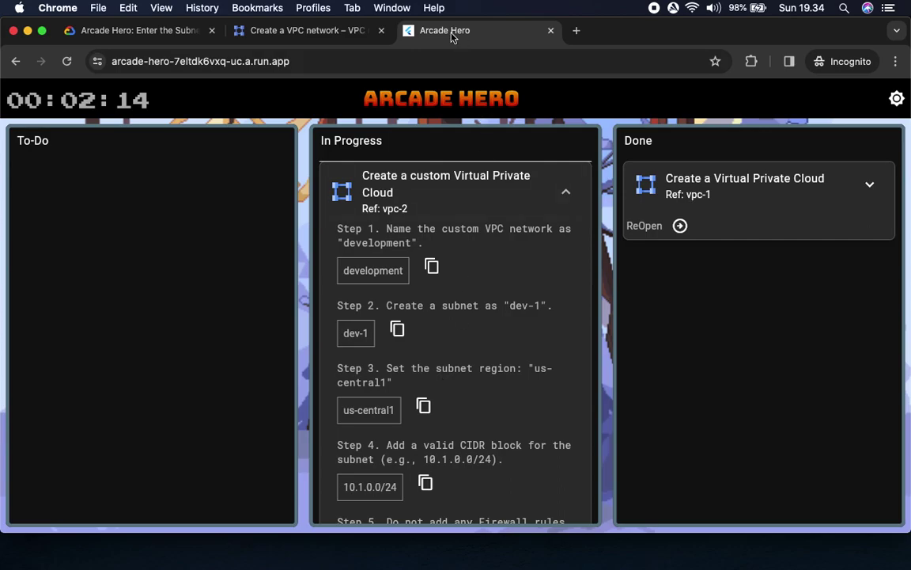
click(305, 30)
scroll(485, 370, down, 1)
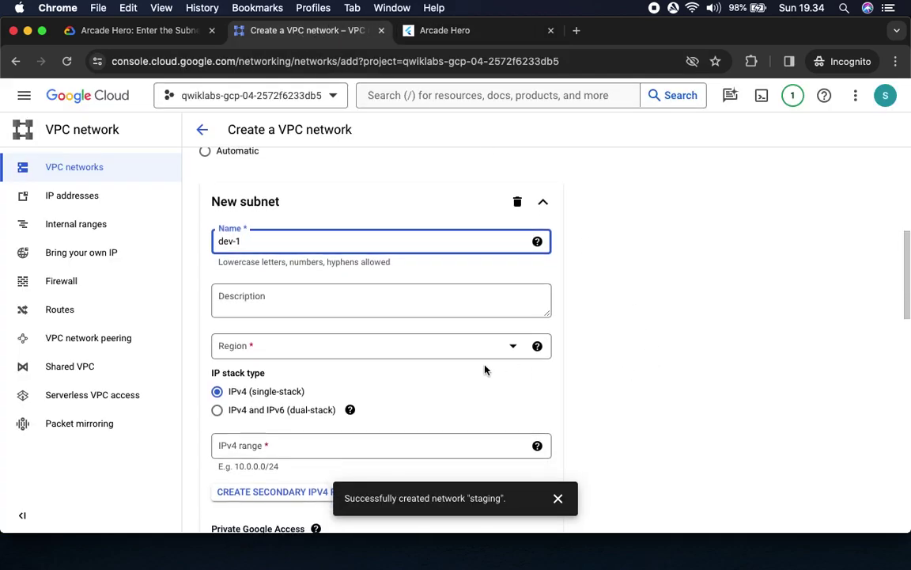
click(442, 356)
scroll(400, 414, down, 5)
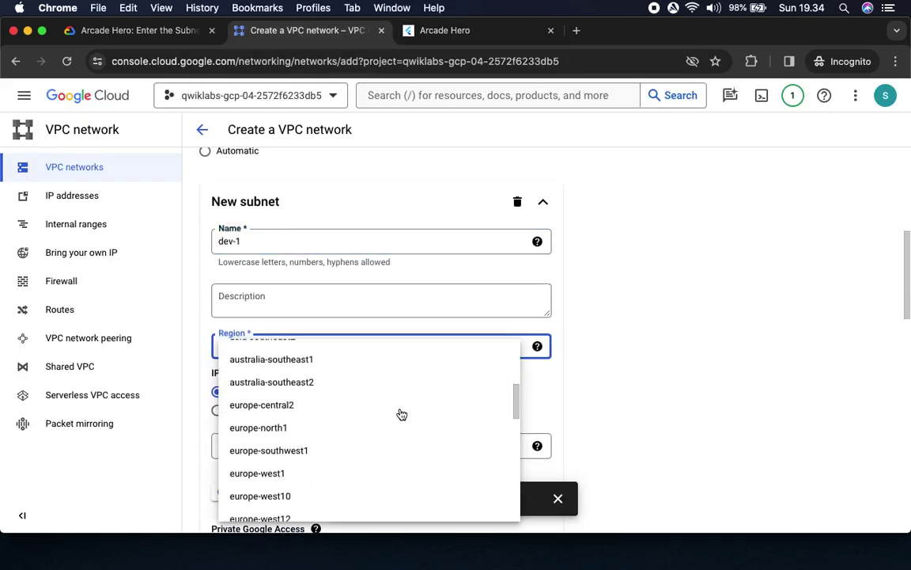
scroll(401, 414, down, 5)
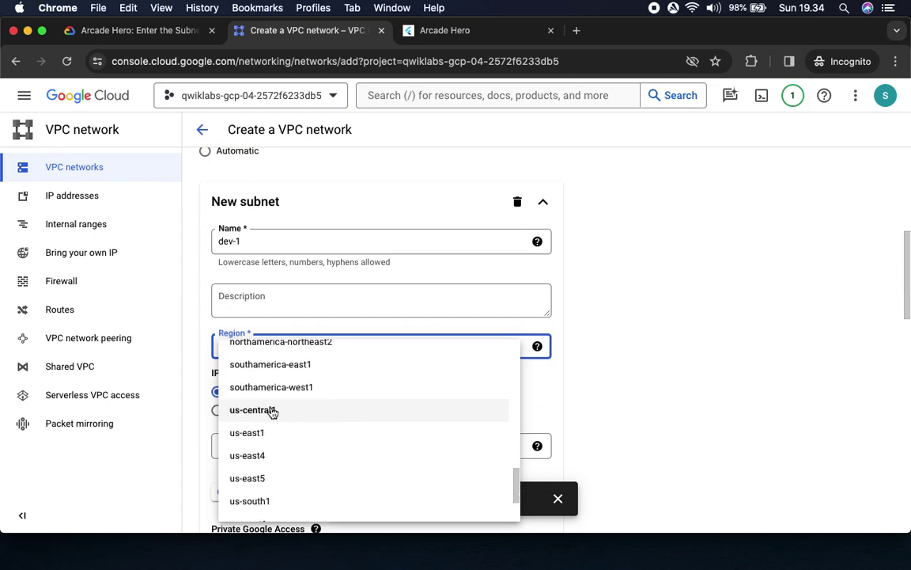
click(270, 409)
Copy the CIDR block from the vpc-2 ticket and set the dev-1 subnet's IPv4 range to 10.1.0.0/24.
click(447, 31)
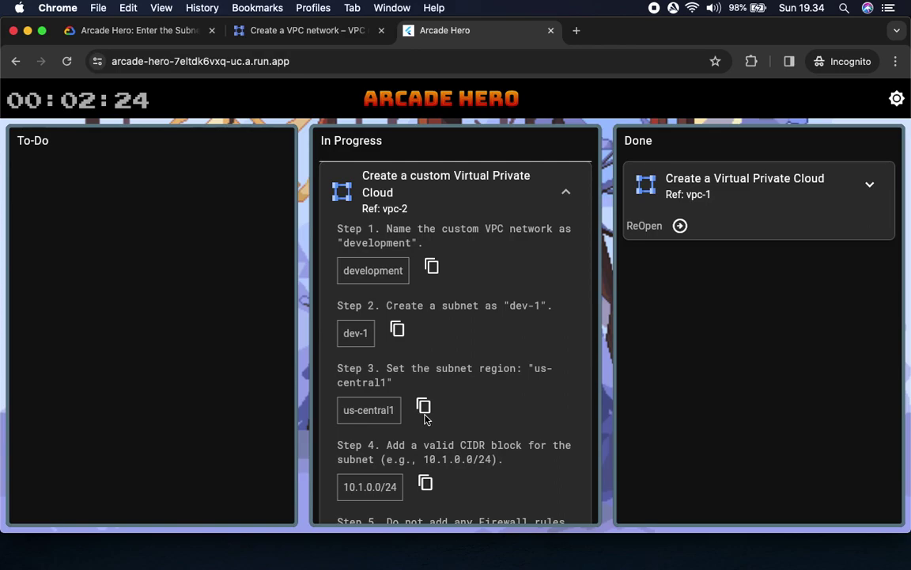
scroll(425, 418, down, 3)
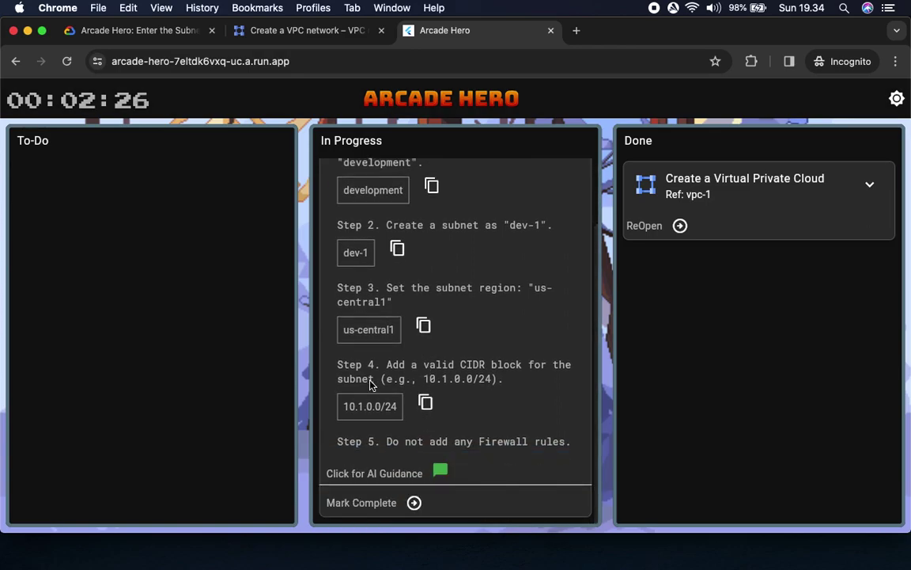
click(426, 404)
click(315, 33)
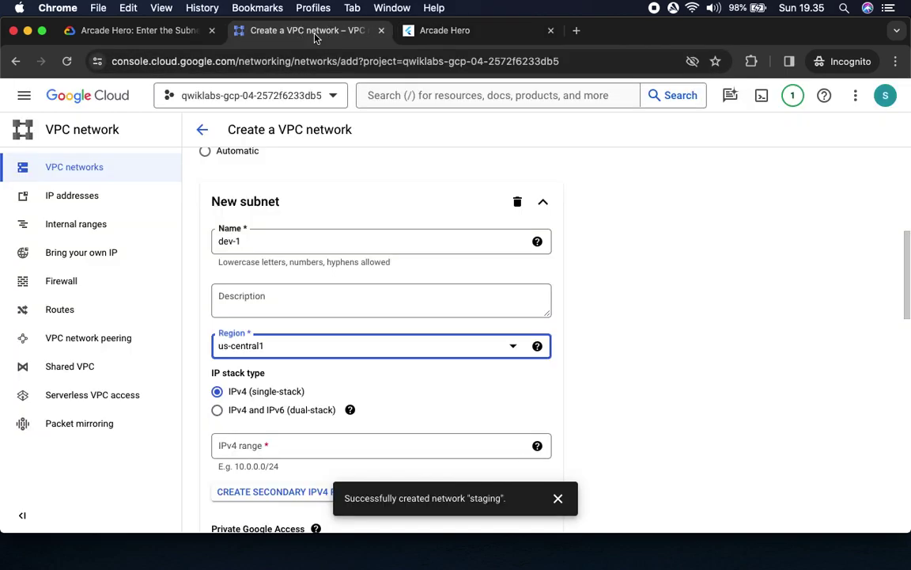
scroll(688, 360, down, 2)
click(287, 366)
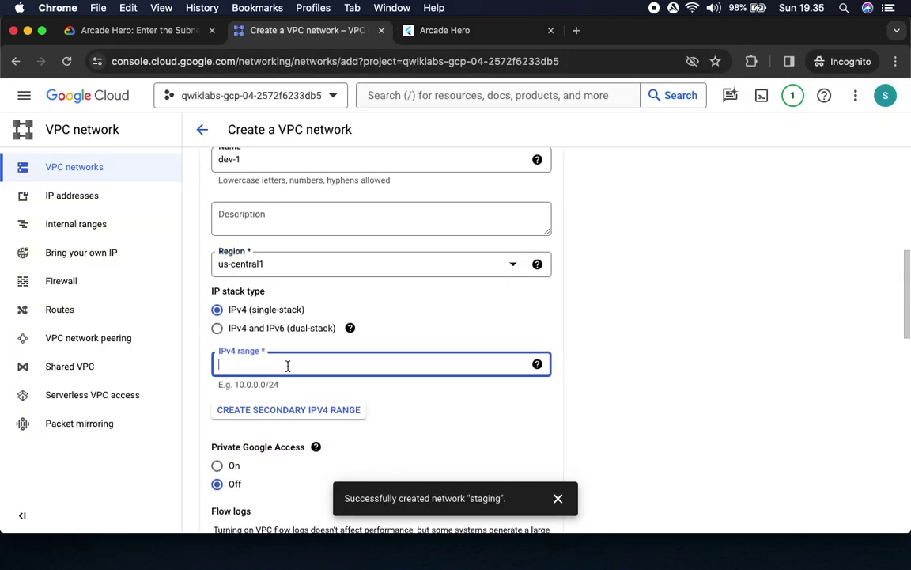
key(super+v)
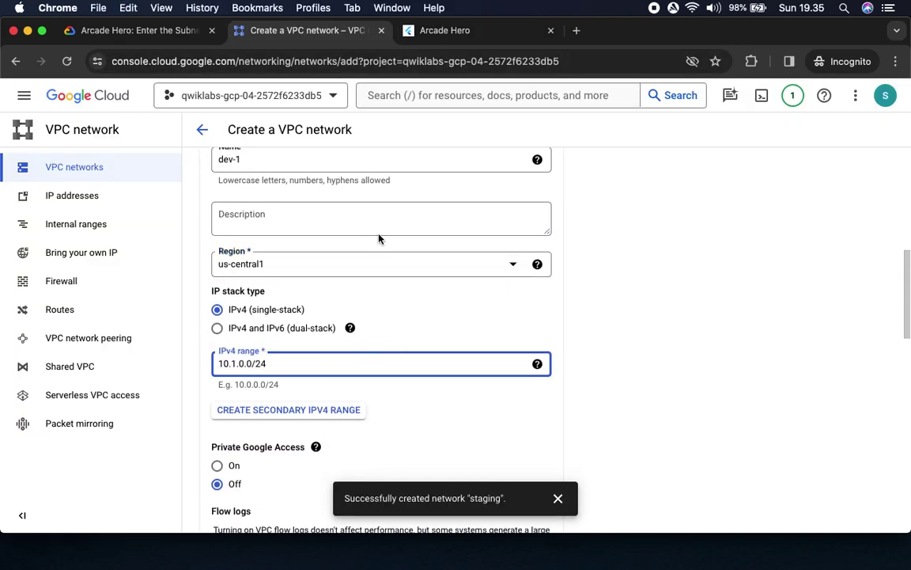
Recheck the vpc-2 ticket's final requirement, finish the dev-1 subnet and create the development network with no firewall rules selected.
click(443, 30)
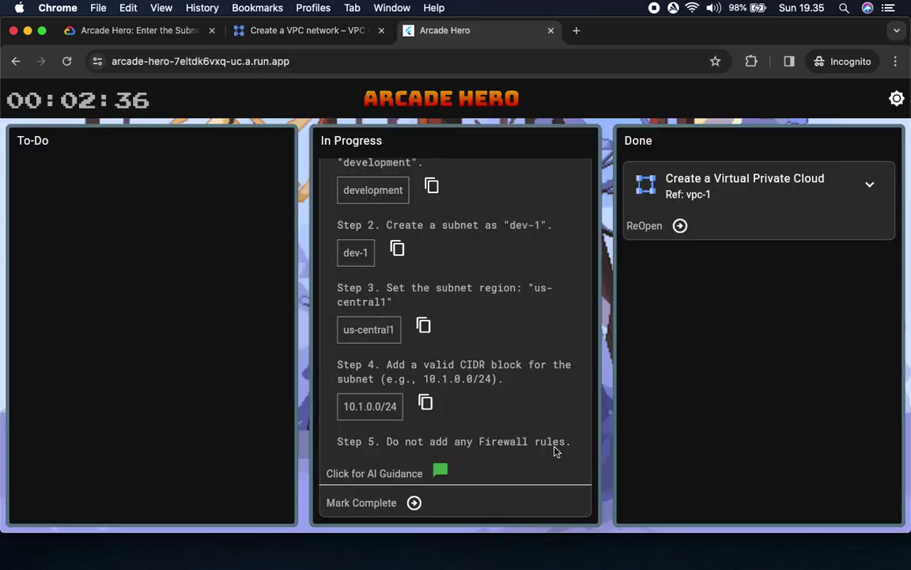
click(309, 30)
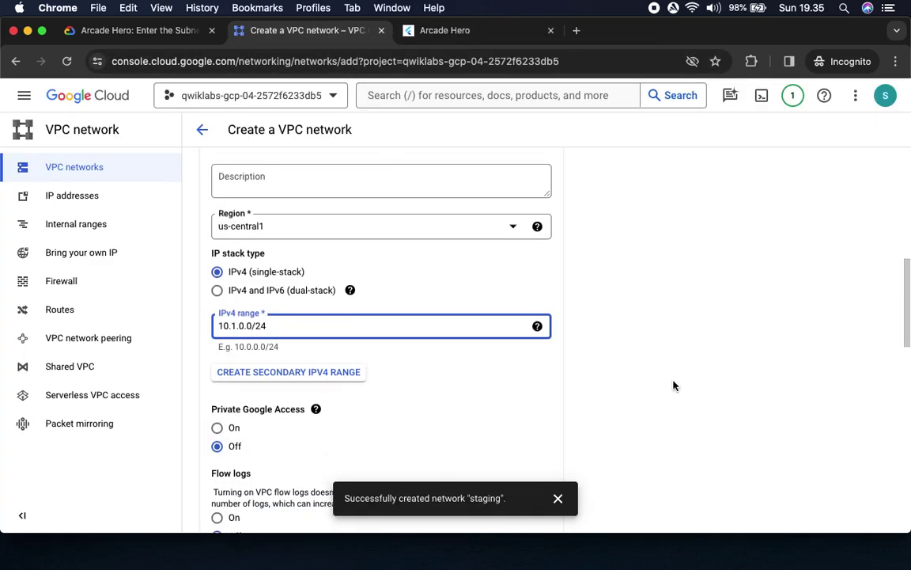
scroll(668, 384, down, 5)
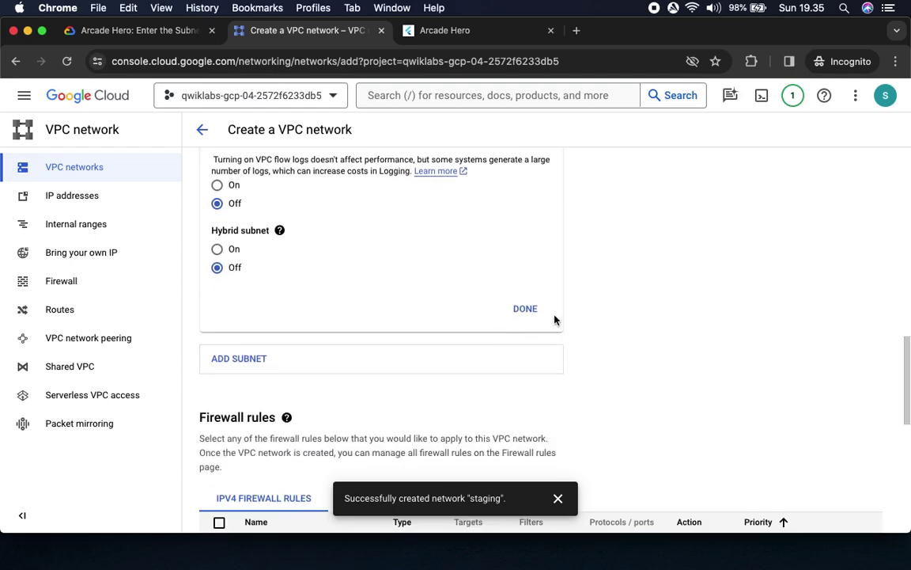
click(525, 308)
scroll(640, 332, down, 10)
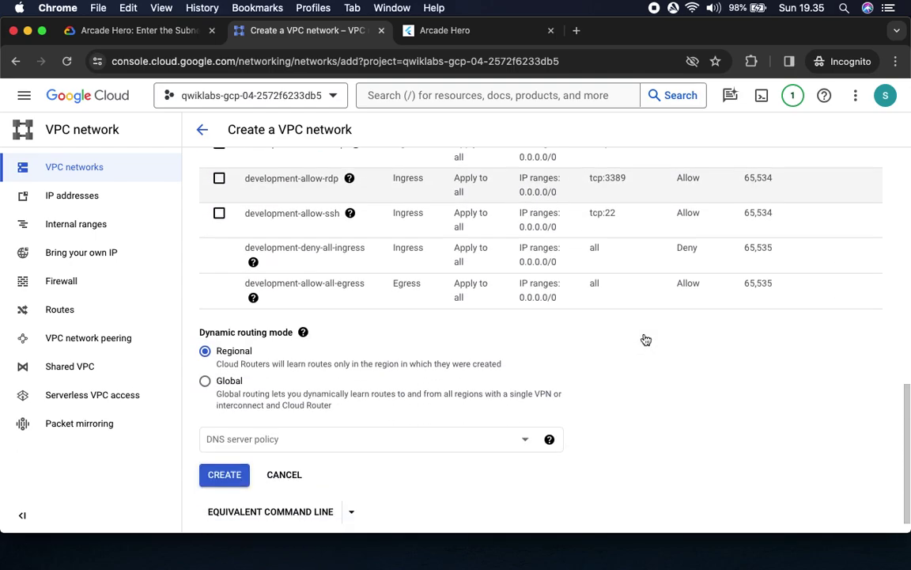
click(216, 453)
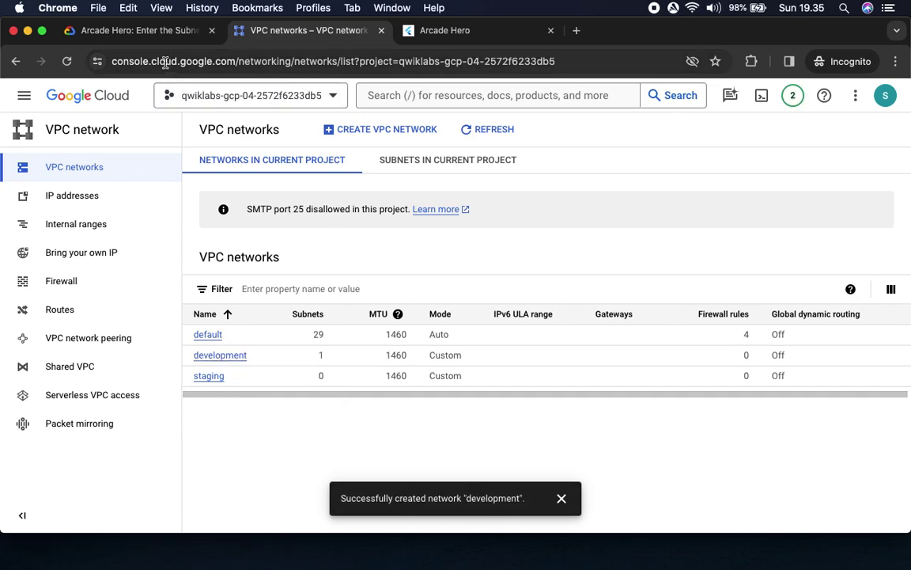
Return to the Arcade Hero board and mark the vpc-2 ticket complete.
click(171, 33)
click(448, 33)
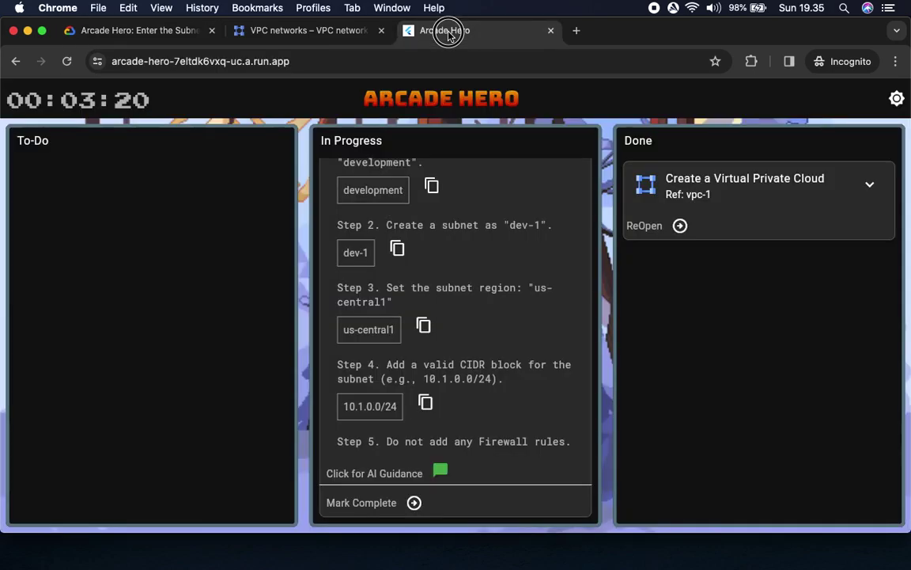
click(415, 502)
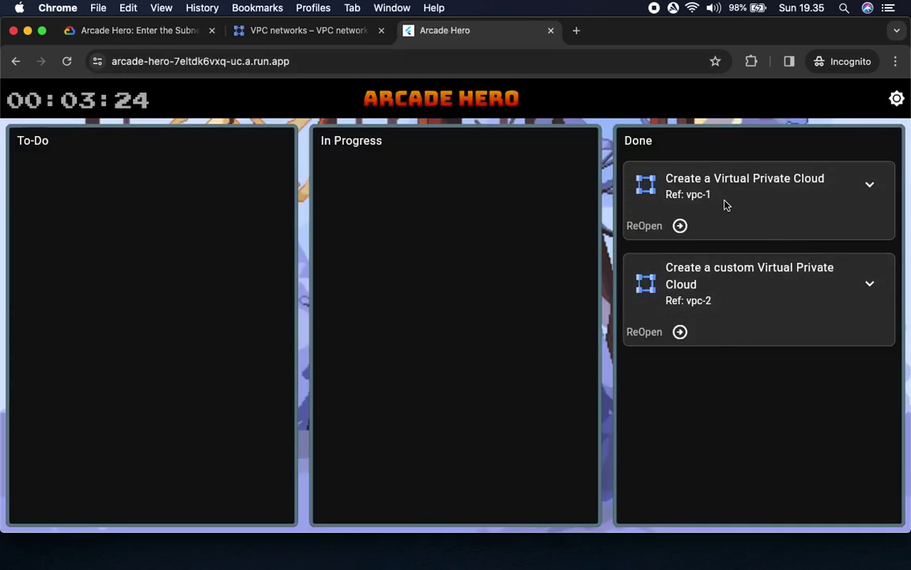
Check progress on the second ticket in the Enter the Subnet lab's checkpoints, close them and review the lab's closing section.
click(131, 36)
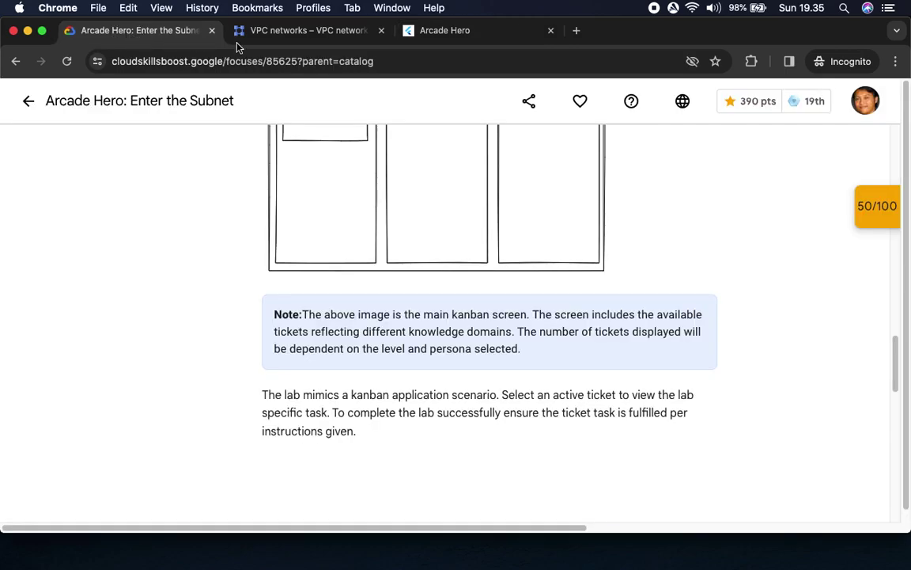
click(870, 214)
click(793, 307)
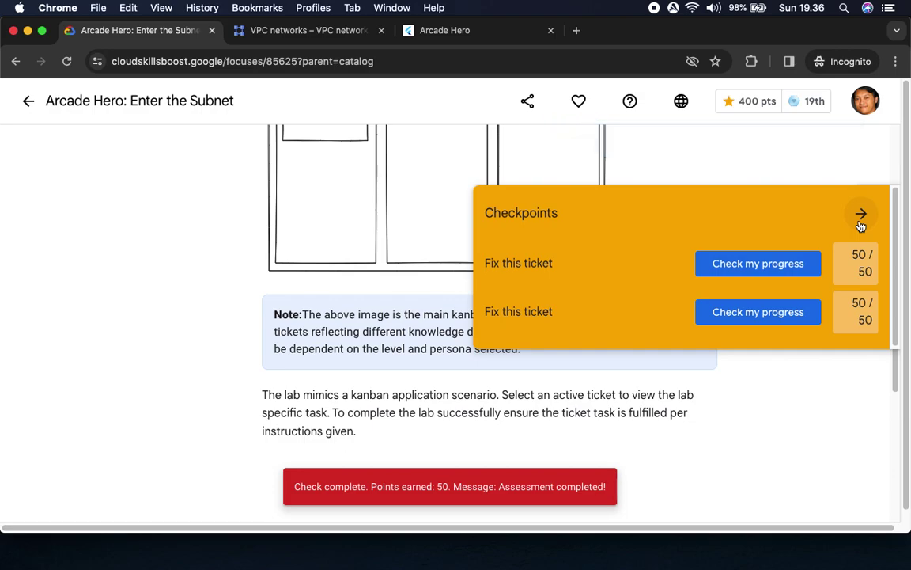
click(861, 225)
scroll(570, 383, down, 5)
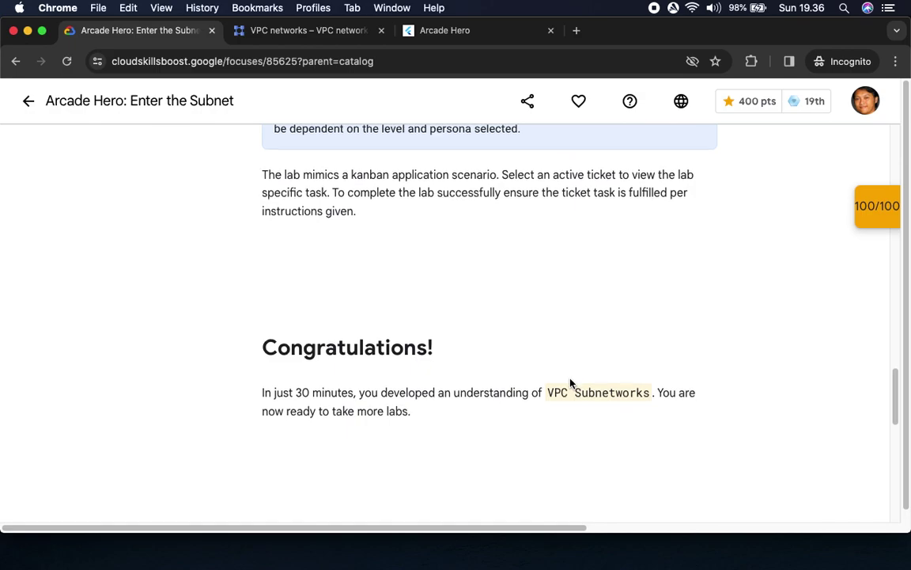
scroll(443, 324, down, 3)
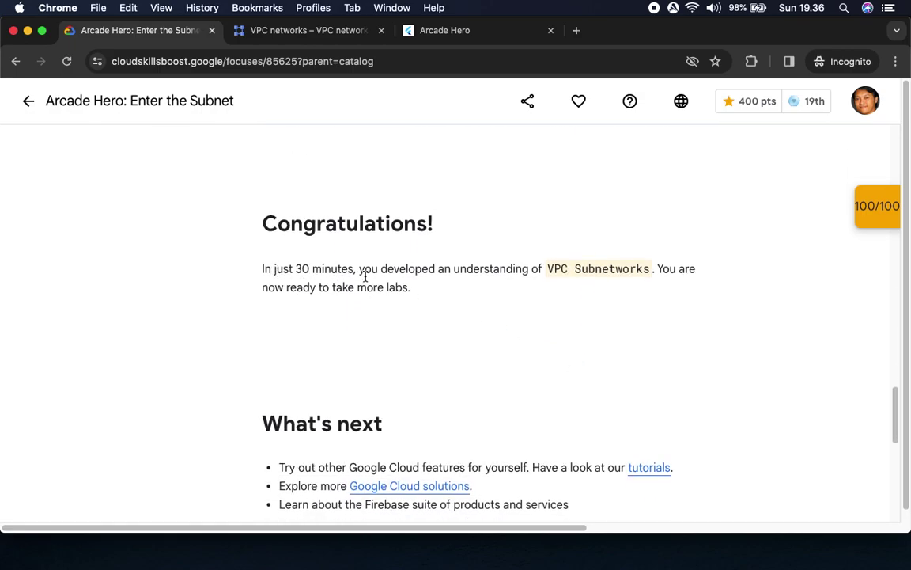
Look over the rest of the lab's closing section and check the tickets on the Arcade Hero board.
scroll(368, 381, down, 4)
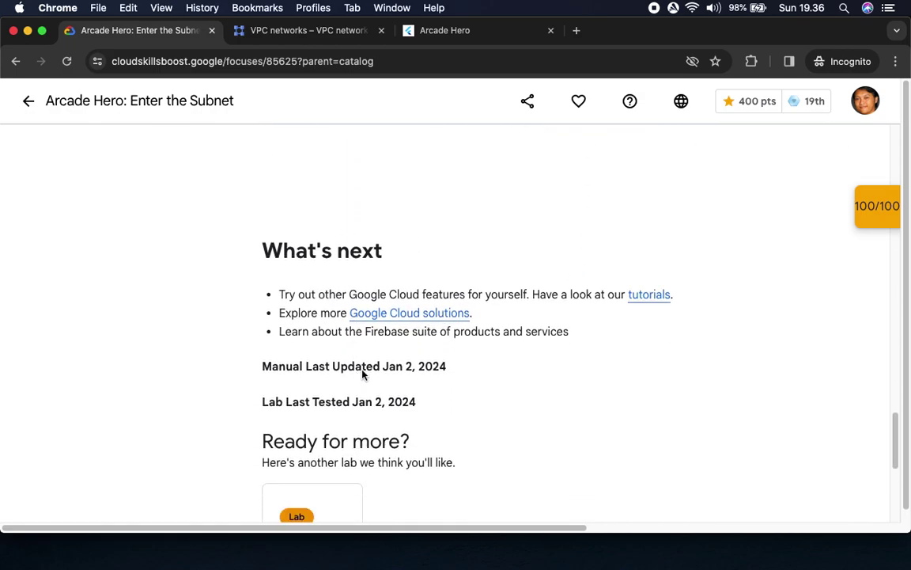
scroll(320, 456, down, 8)
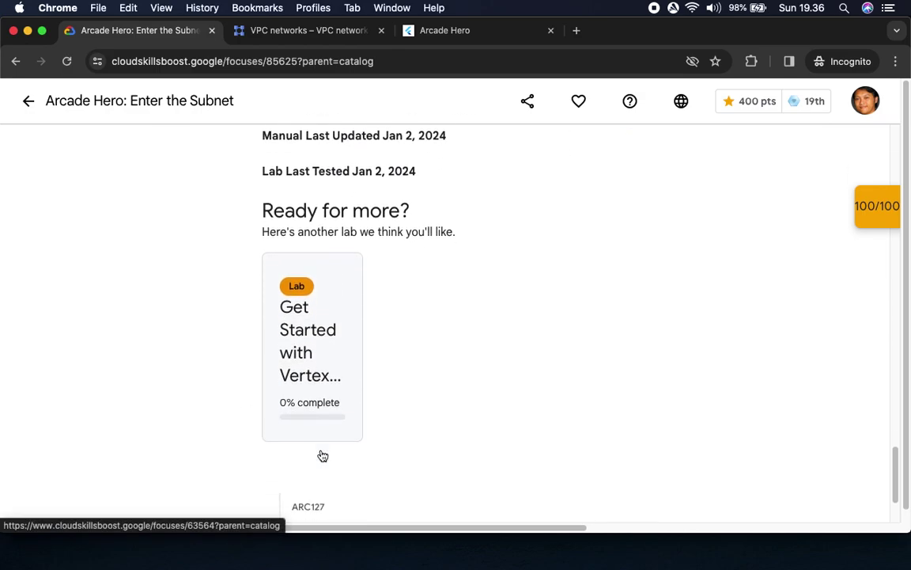
click(431, 30)
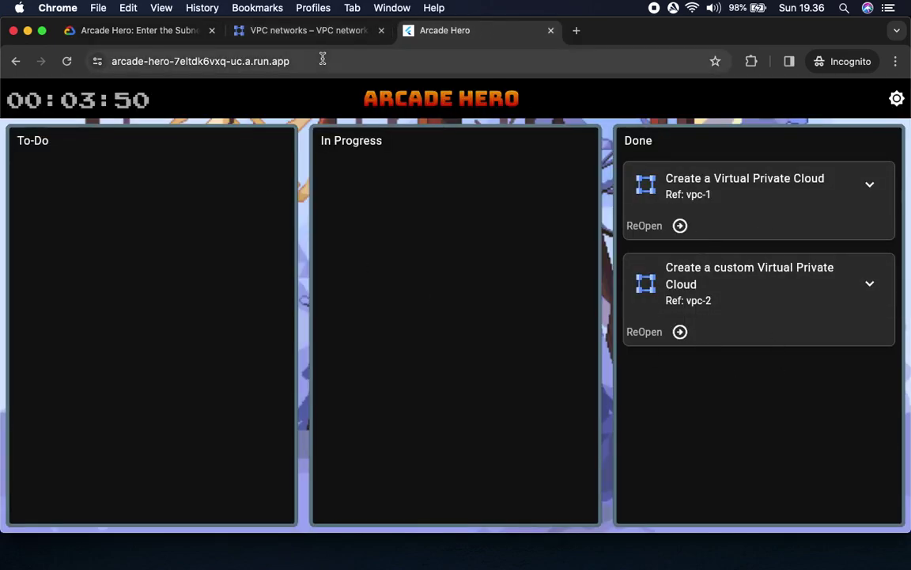
click(291, 33)
click(120, 31)
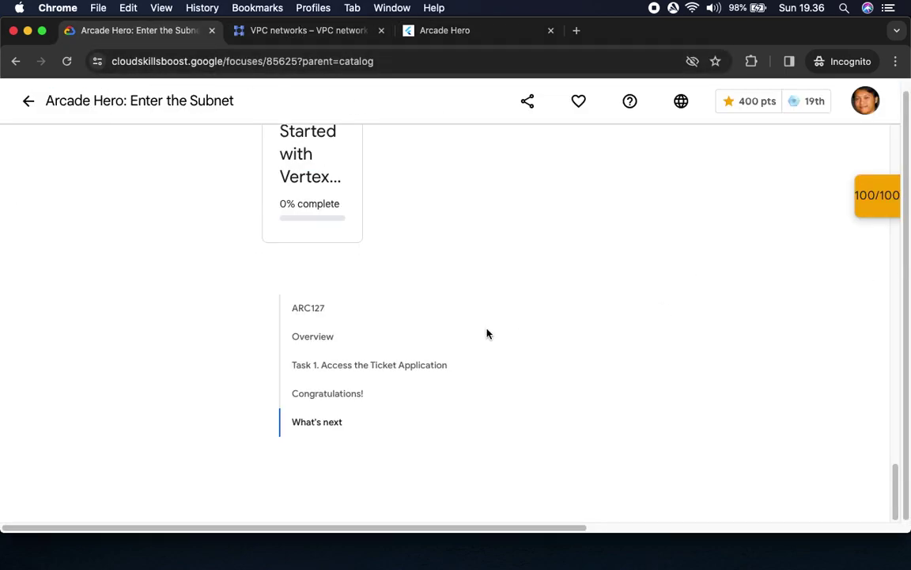
Return to the start of the lab instructions and end the Enter the Subnet lab.
click(309, 309)
scroll(284, 275, up, 4)
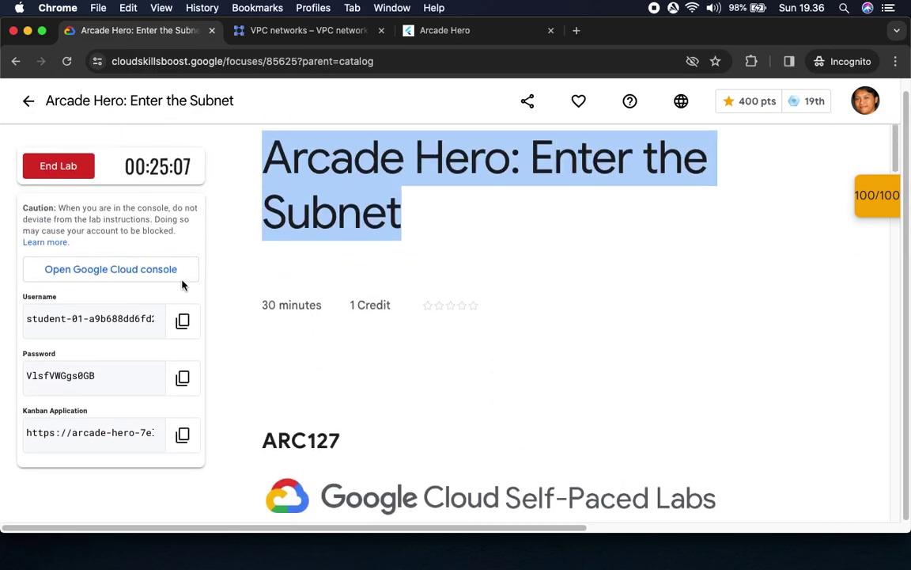
click(58, 166)
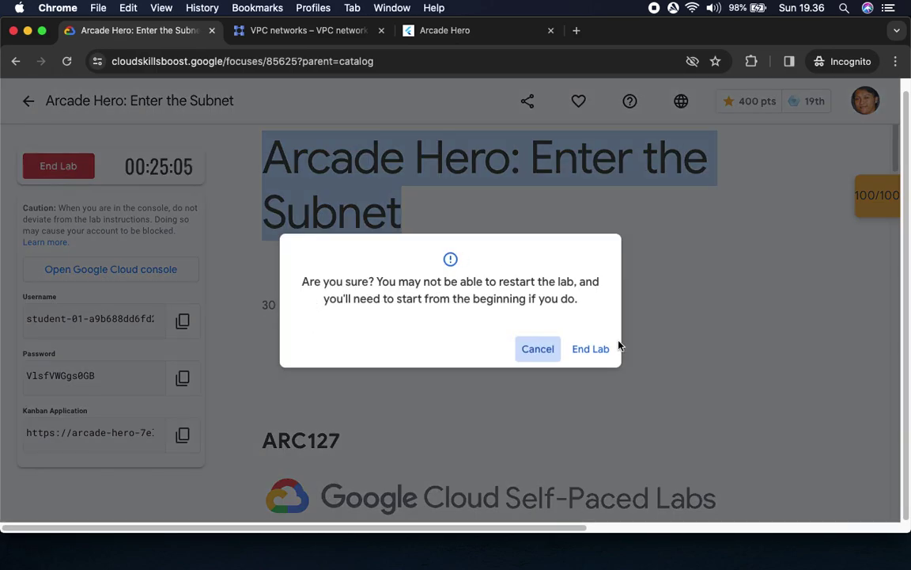
click(592, 351)
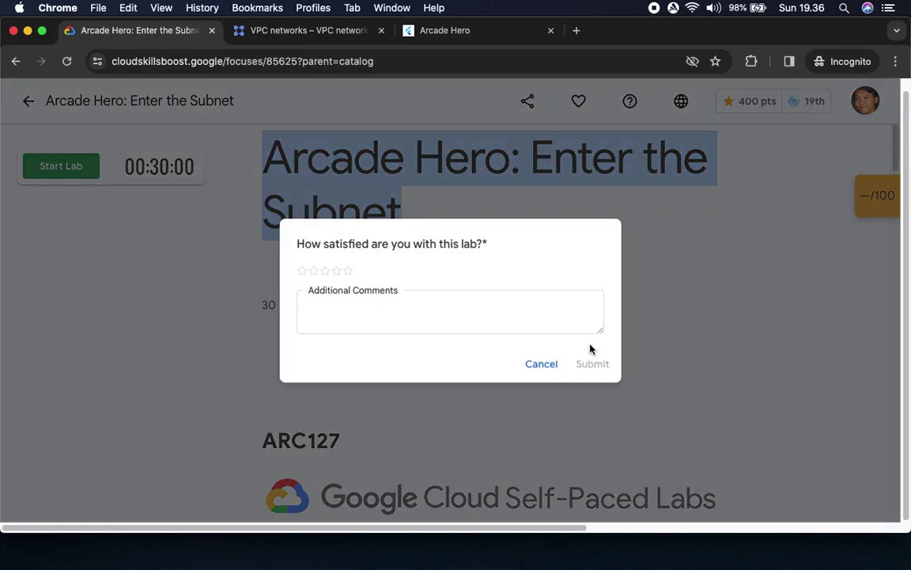
Rate the lab five stars in the satisfaction survey and submit the rating.
click(347, 271)
click(596, 365)
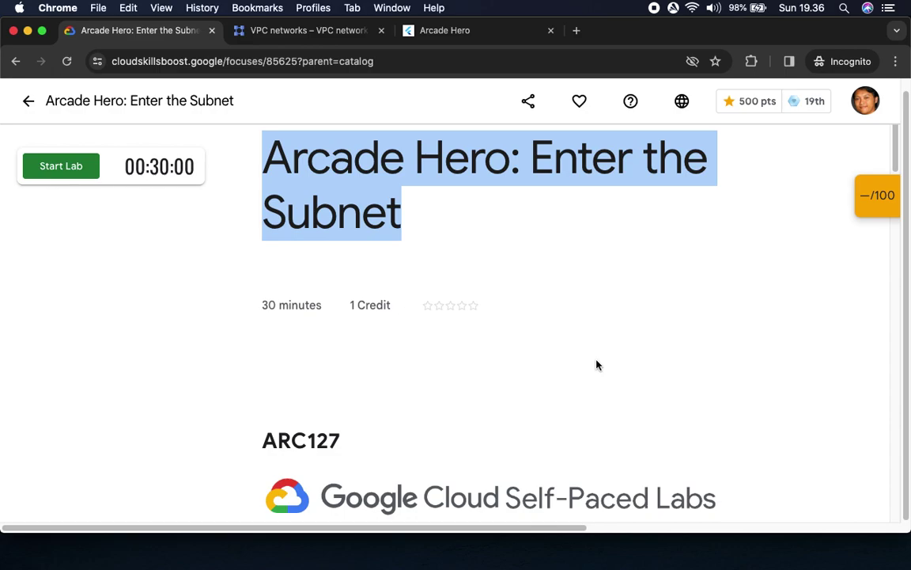
click(579, 317)
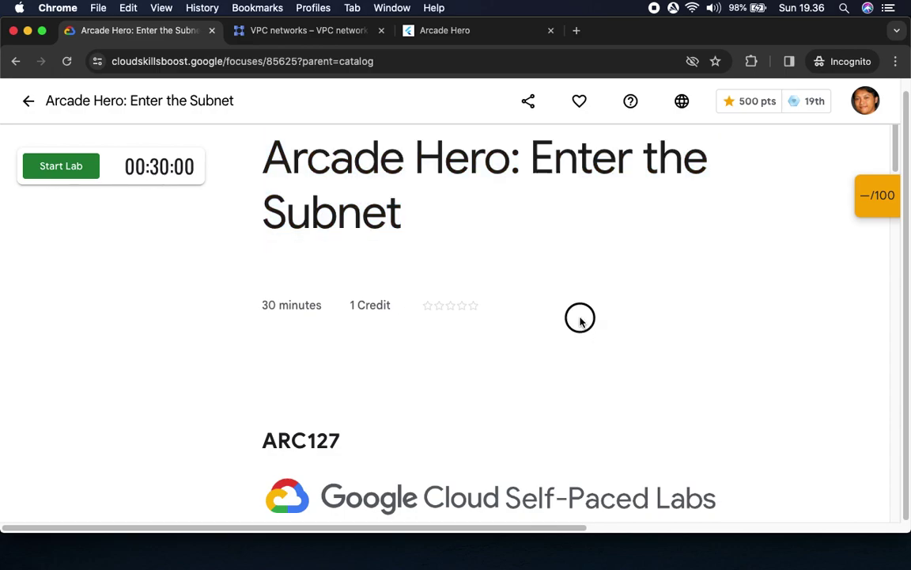